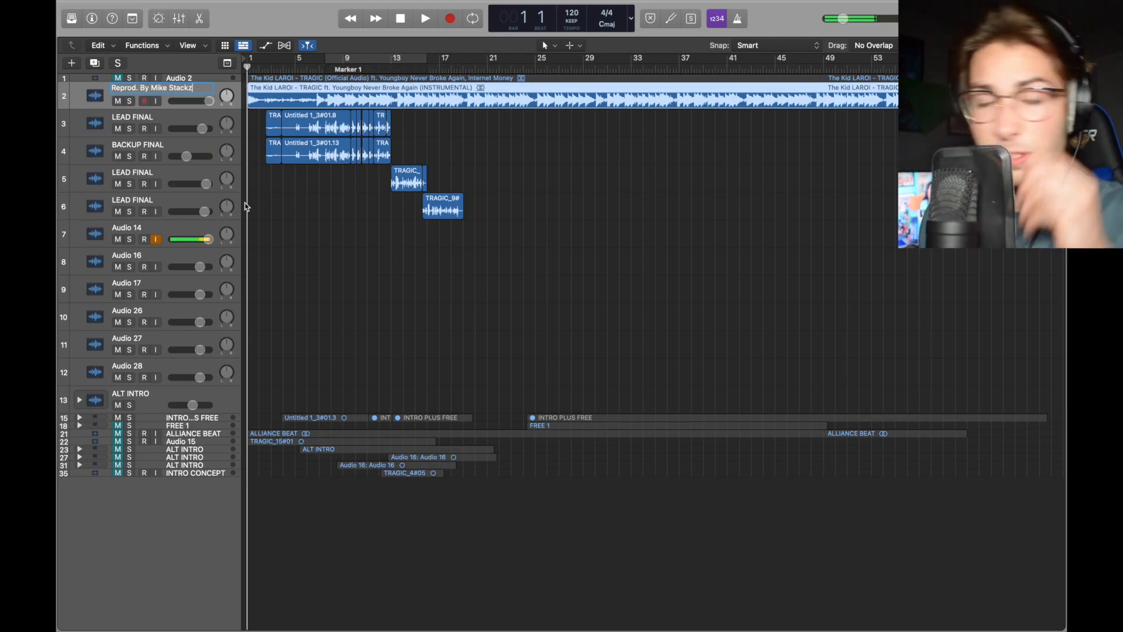
# Confirm the instrumental track's new name and rename the Audio 14 track as Dry.
pyautogui.press('Return')
pyautogui.press('space')
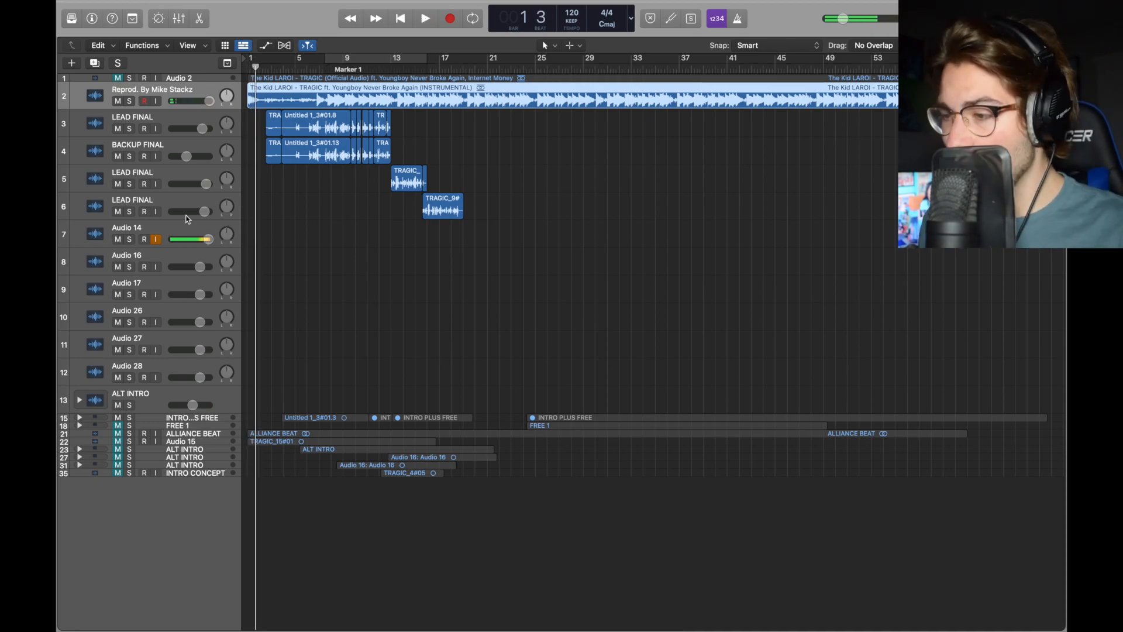
pyautogui.doubleClick(174, 227)
pyautogui.write('Dry')
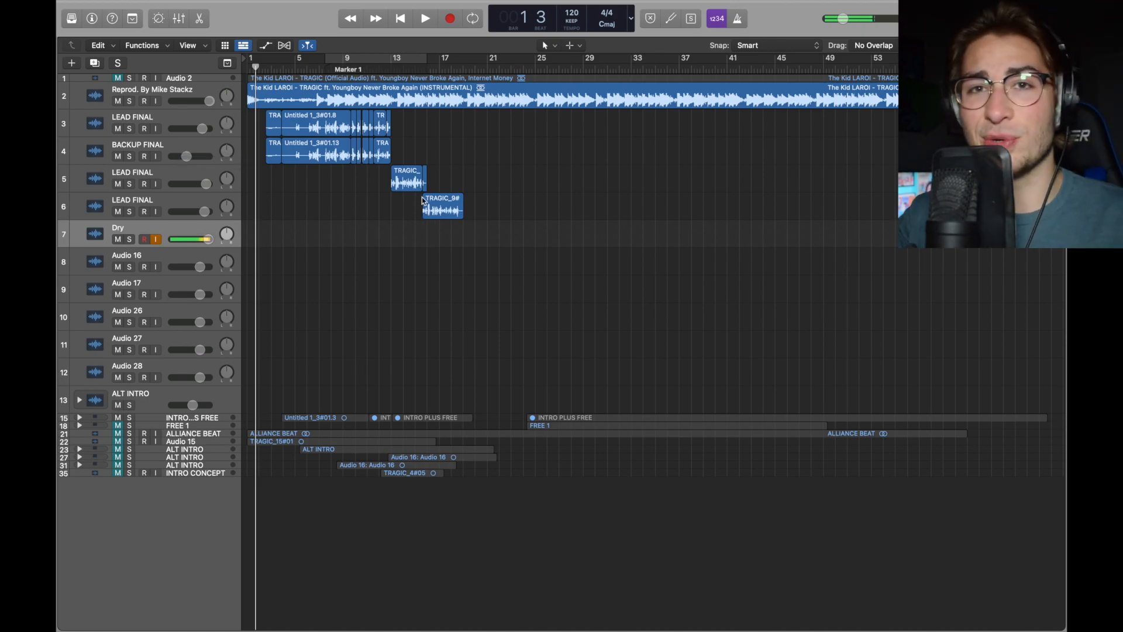
# Move the lead vocal regions on track 3, from the one starting near bar 6 onward, down to the Dry track.
pyautogui.press('x')
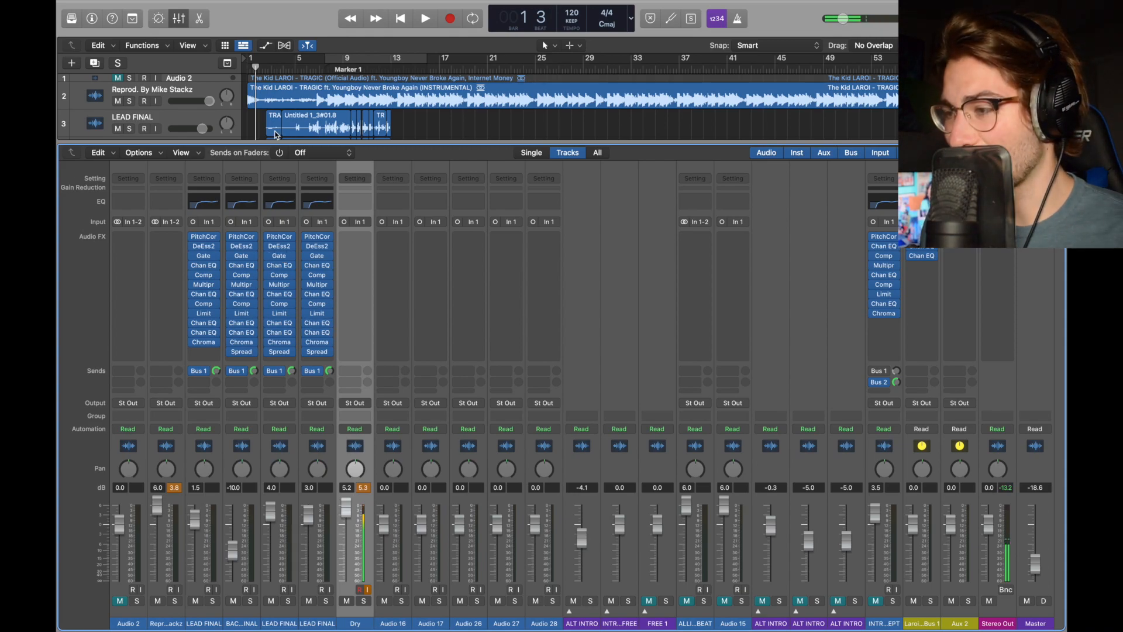
pyautogui.moveTo(283, 143); pyautogui.dragTo(290, 208)
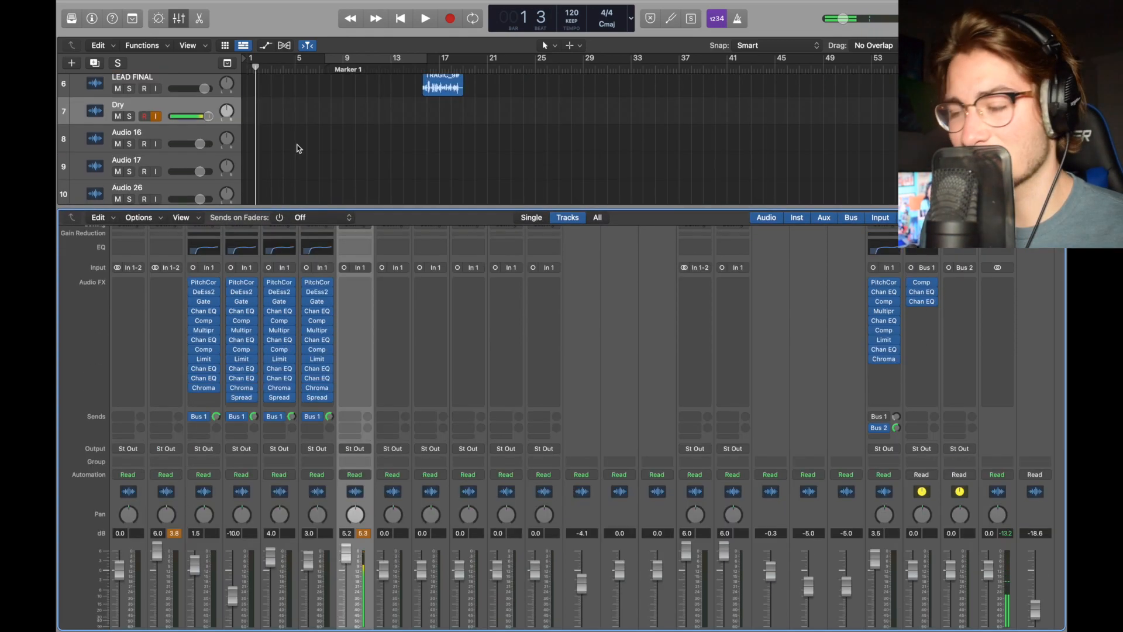
pyautogui.scroll(-5, 226, 119)
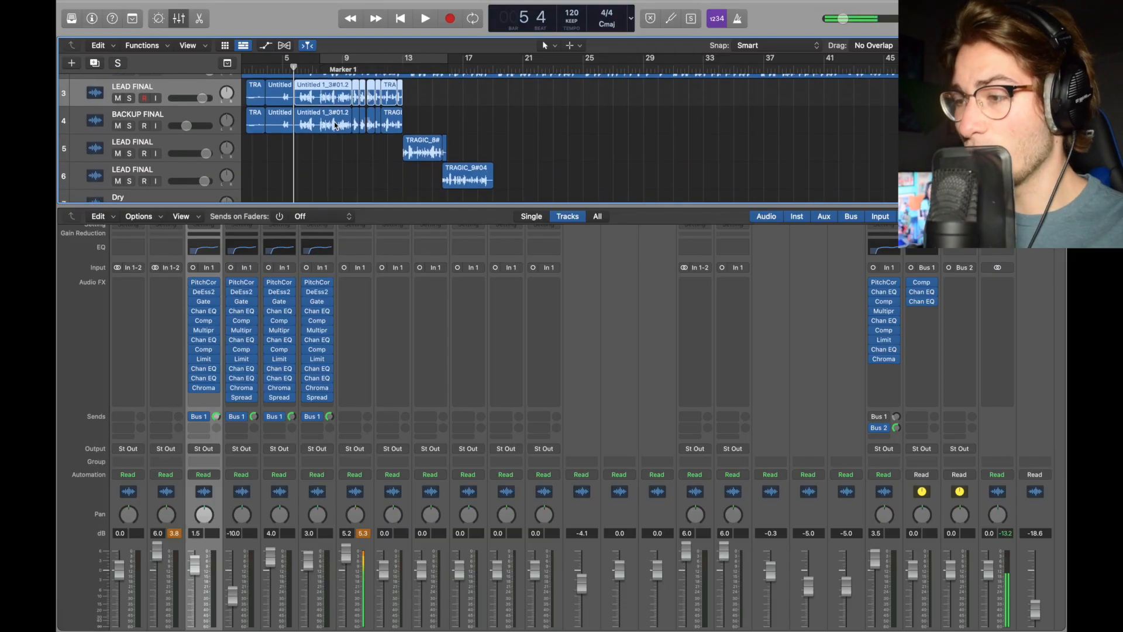
pyautogui.scroll(-2, 335, 122)
pyautogui.press('x')
pyautogui.moveTo(325, 123); pyautogui.dragTo(323, 232)
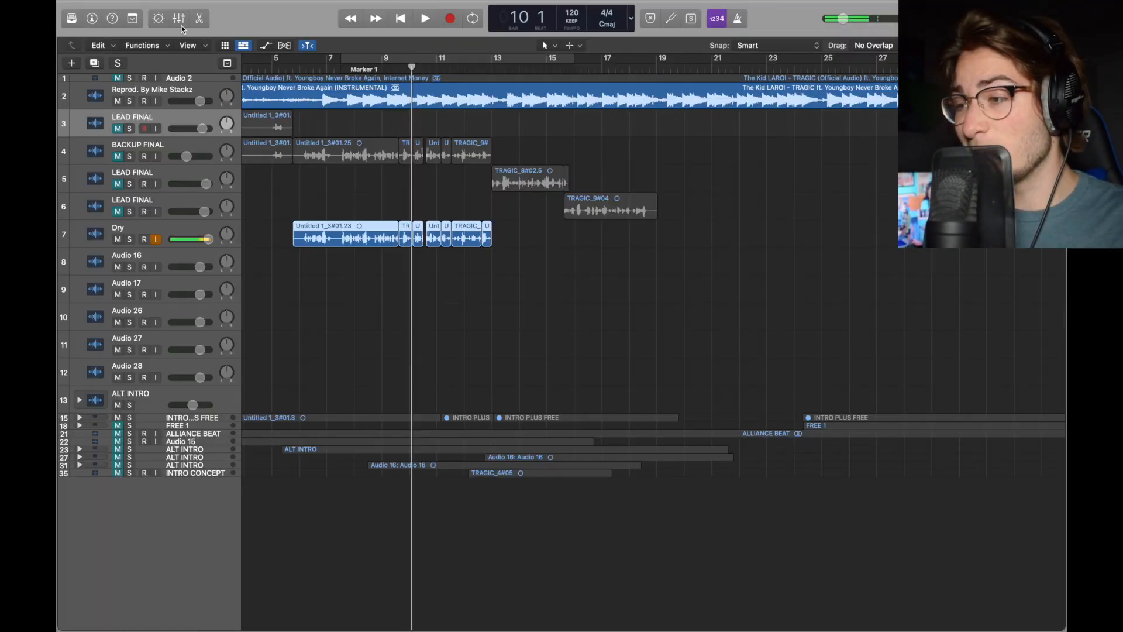
# Copy the Pitch Correction plug-in from the track 6 LEAD FINAL channel to the Dry channel, open it as mono and bypass it.
pyautogui.click(179, 18)
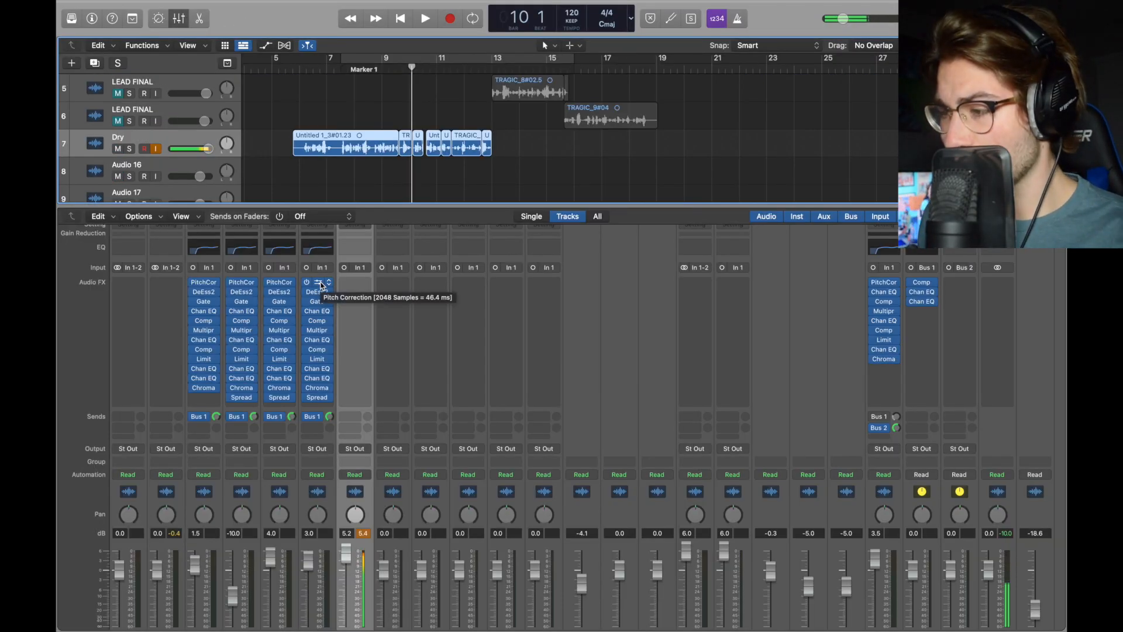
pyautogui.moveTo(321, 285); pyautogui.dragTo(355, 283)
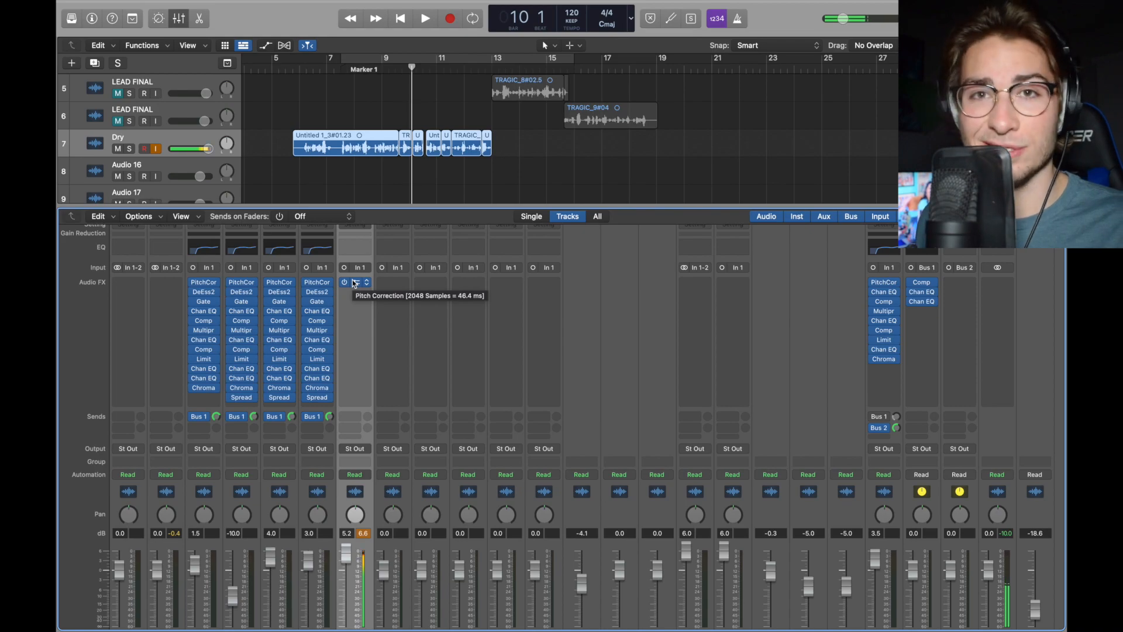
pyautogui.click(354, 284)
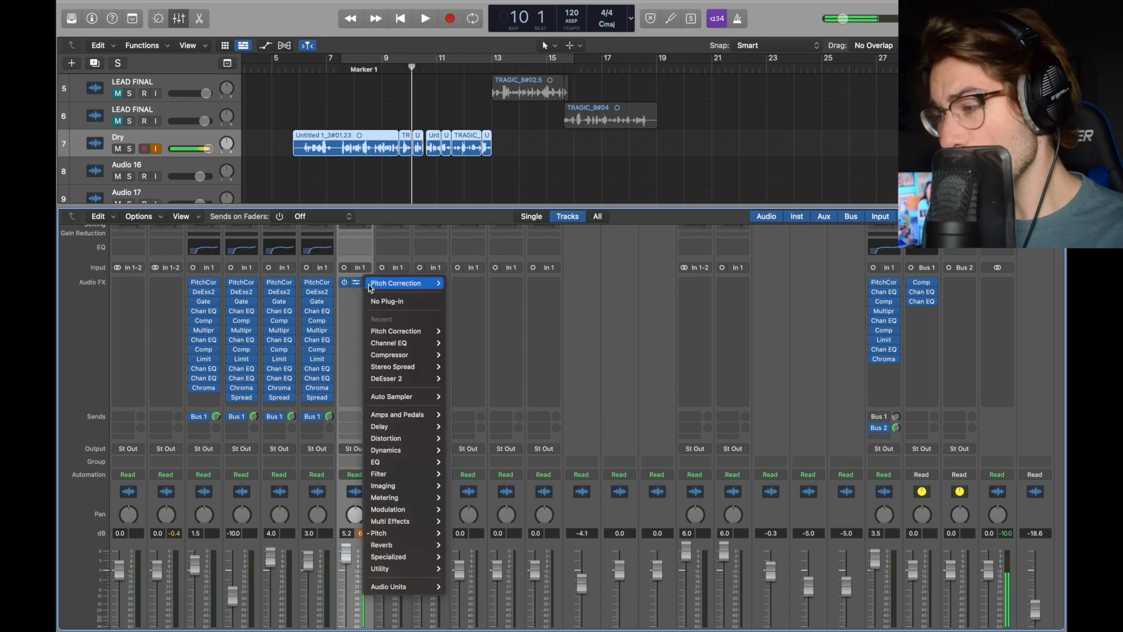
pyautogui.moveTo(379, 533)
pyautogui.moveTo(464, 535)
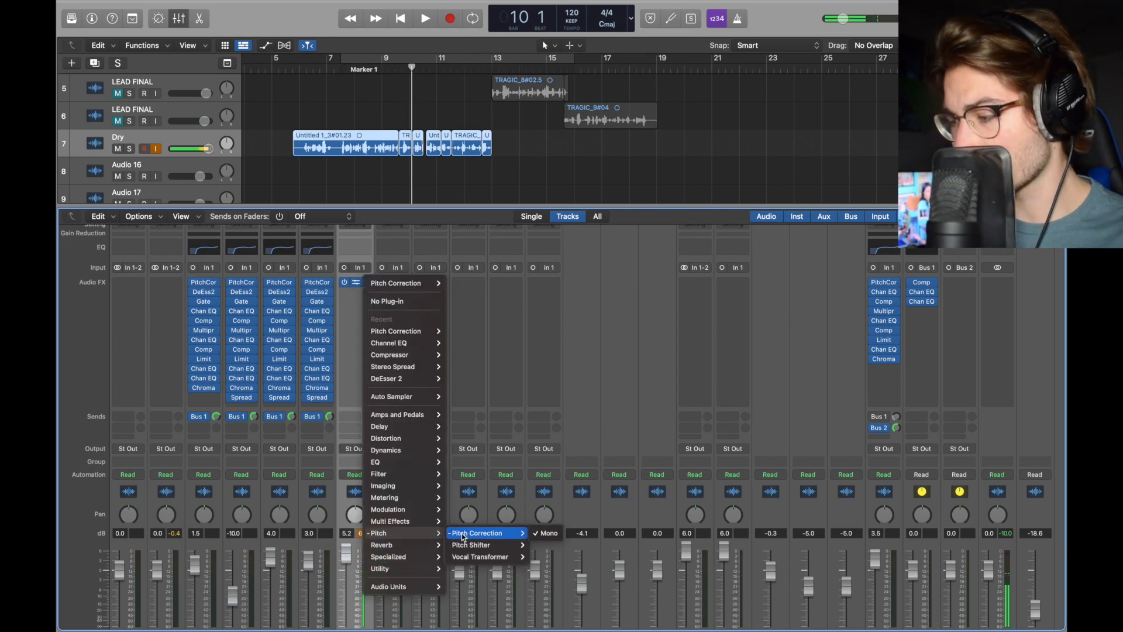
pyautogui.click(546, 533)
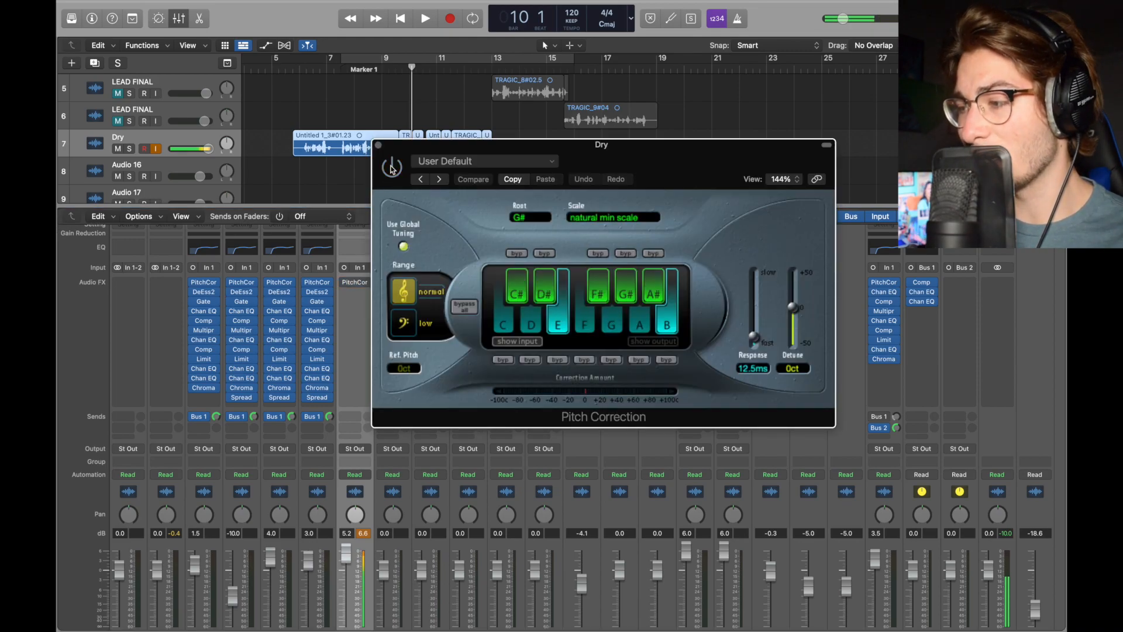
# Examine the Scale and Root choices of the Dry channel's Pitch Correction and close the plug-in window.
pyautogui.moveTo(473, 153); pyautogui.dragTo(247, 82)
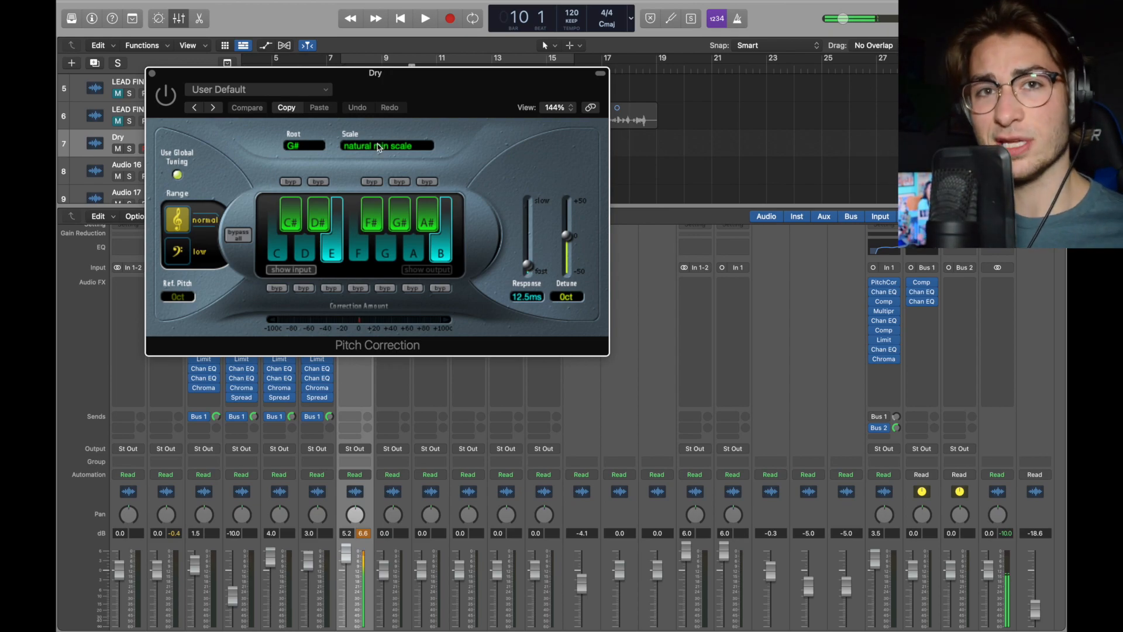
pyautogui.moveTo(377, 143); pyautogui.dragTo(442, 174)
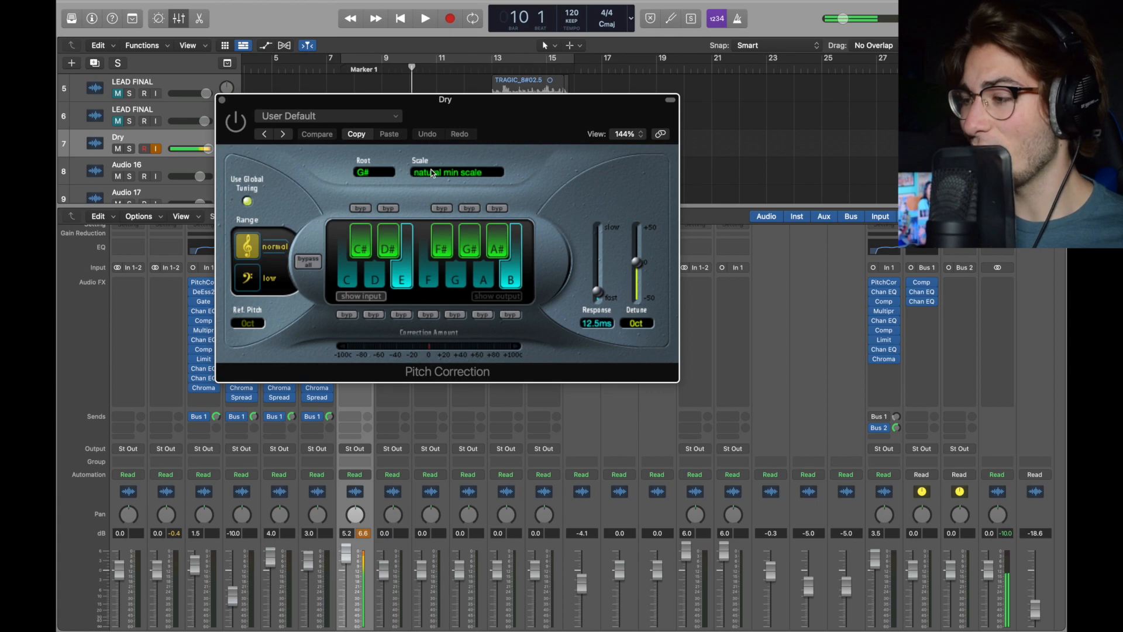
pyautogui.click(433, 173)
pyautogui.click(324, 177)
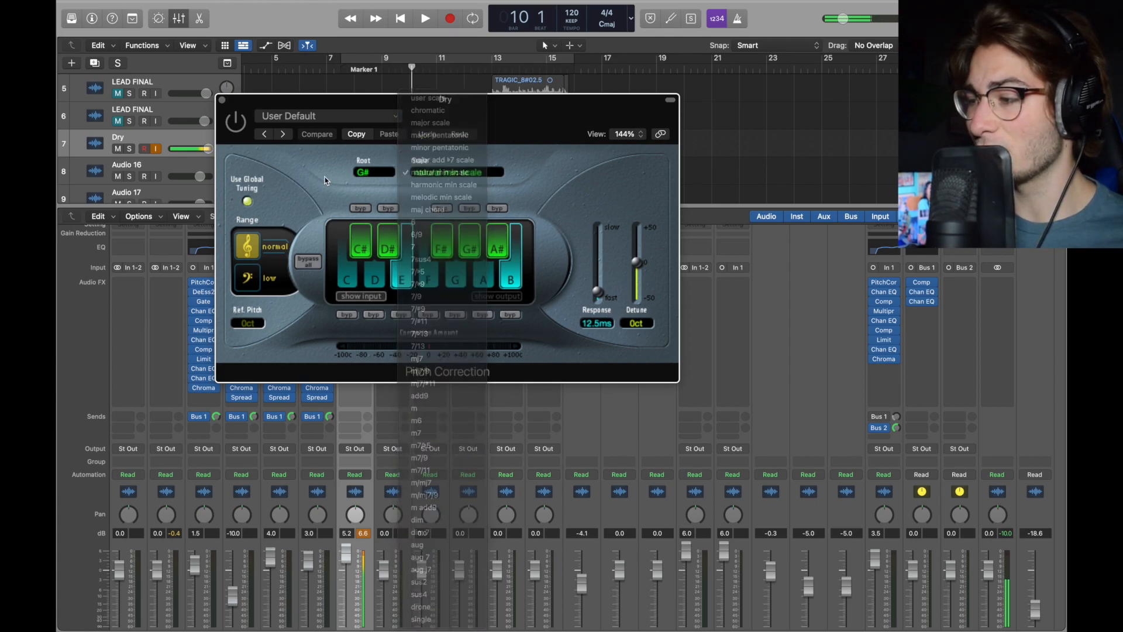
pyautogui.click(366, 172)
pyautogui.click(357, 75)
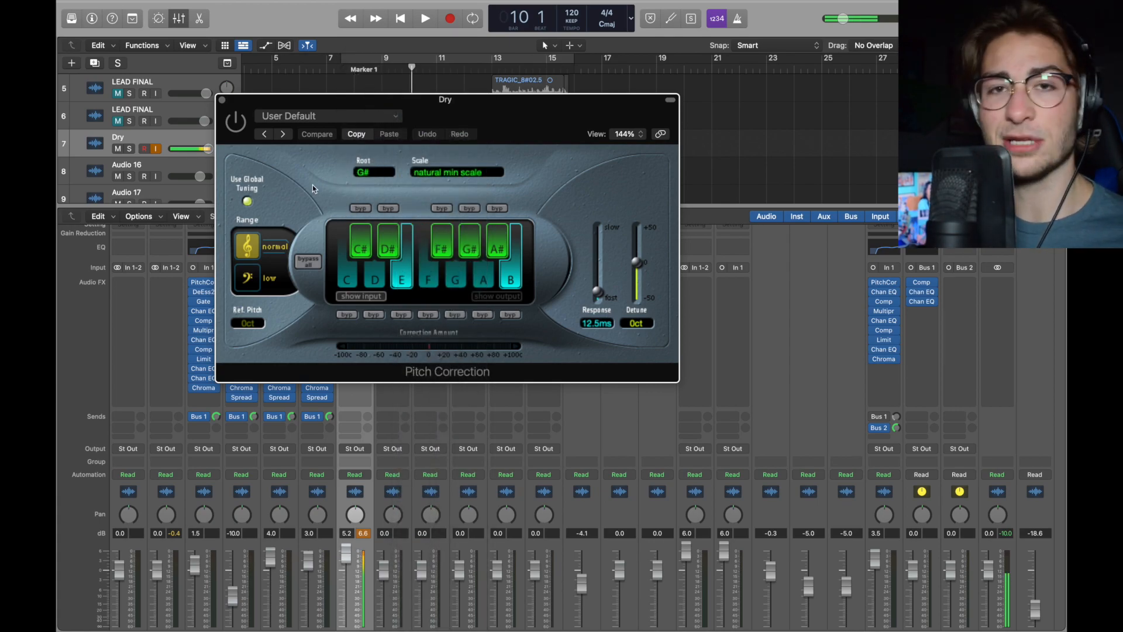
pyautogui.click(222, 100)
# Place the playhead at bar 6 and listen to the vocal on the Dry track.
pyautogui.scroll(-2, 318, 112)
pyautogui.click(299, 67)
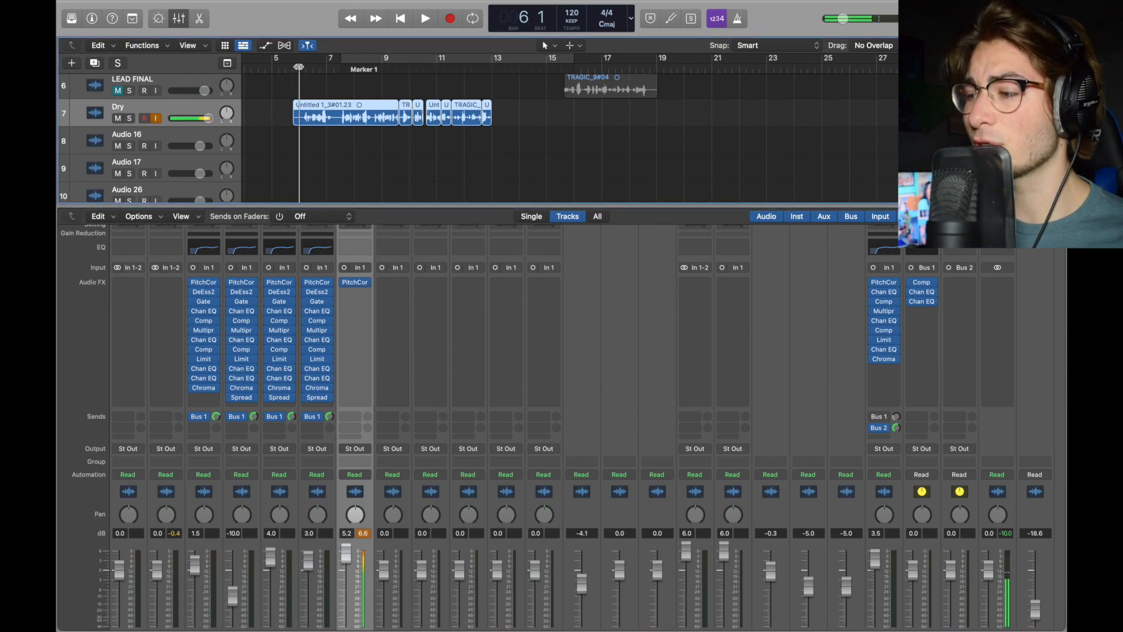
pyautogui.press('space')
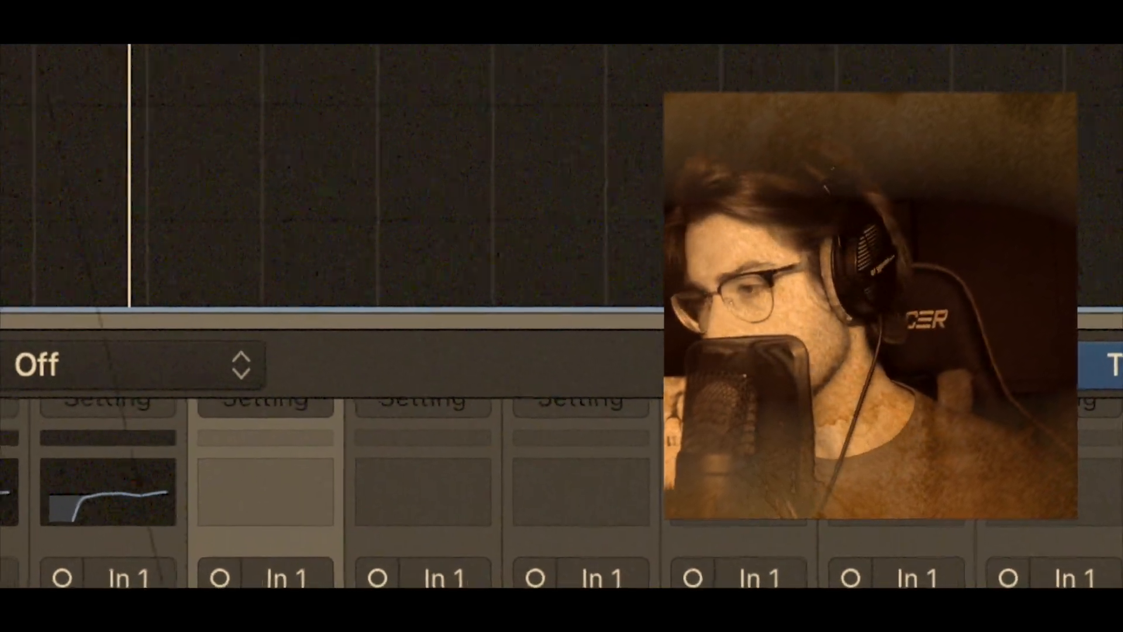
pyautogui.scroll(4, 328, 178)
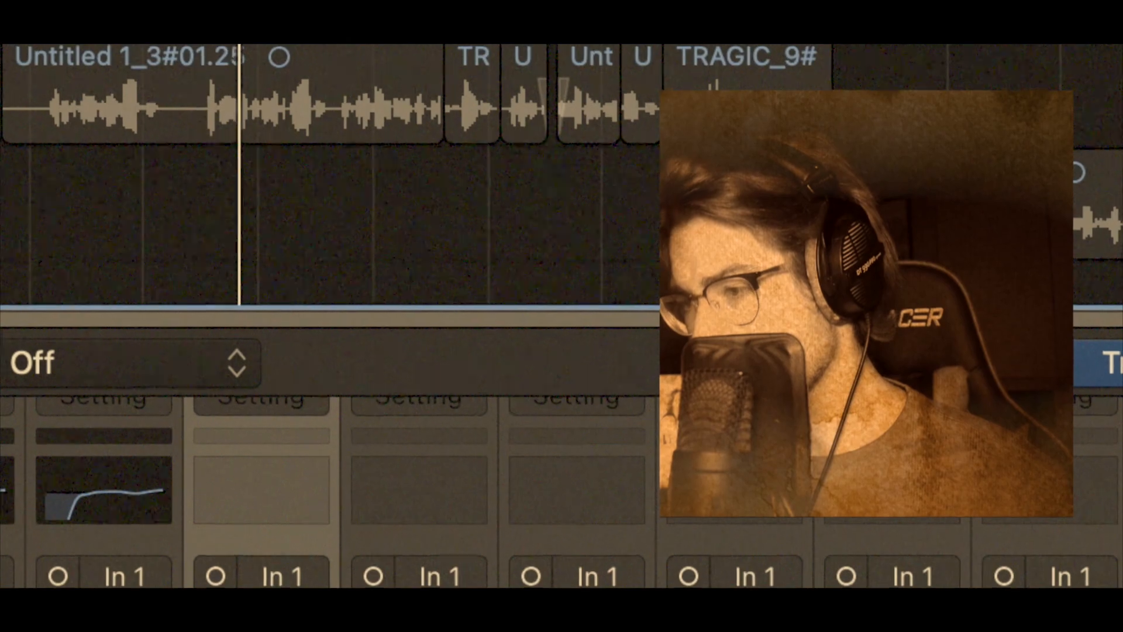
pyautogui.scroll(3, 327, 176)
pyautogui.scroll(3, 328, 175)
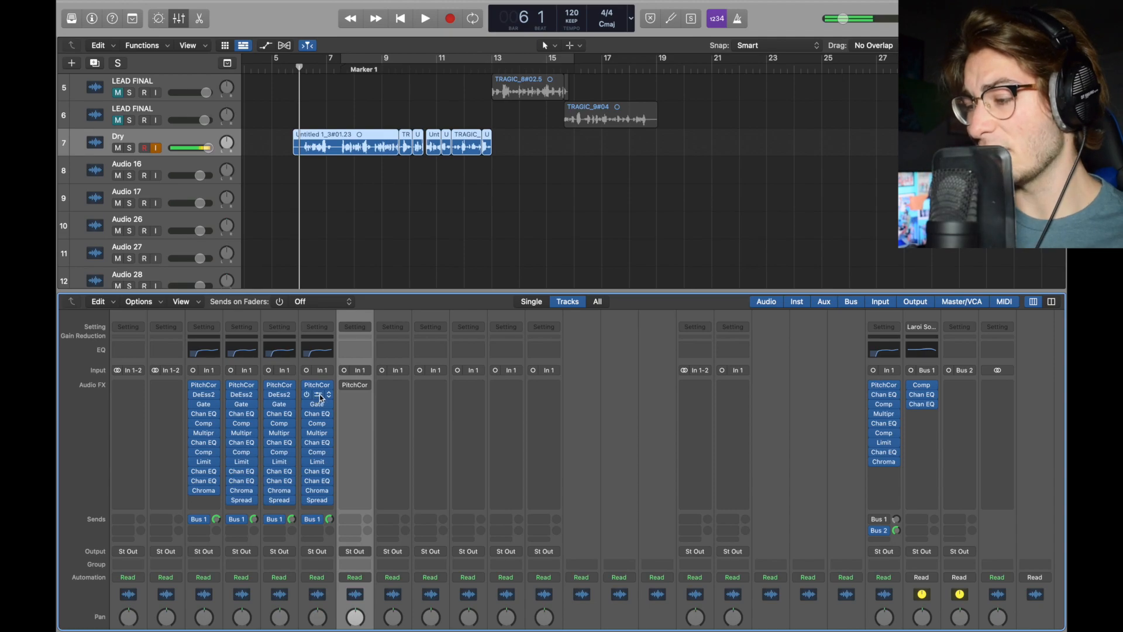
# Copy DeEsser 2 from the track 6 LEAD FINAL channel to the Dry channel, review its settings and close it.
pyautogui.moveTo(320, 398); pyautogui.dragTo(355, 397)
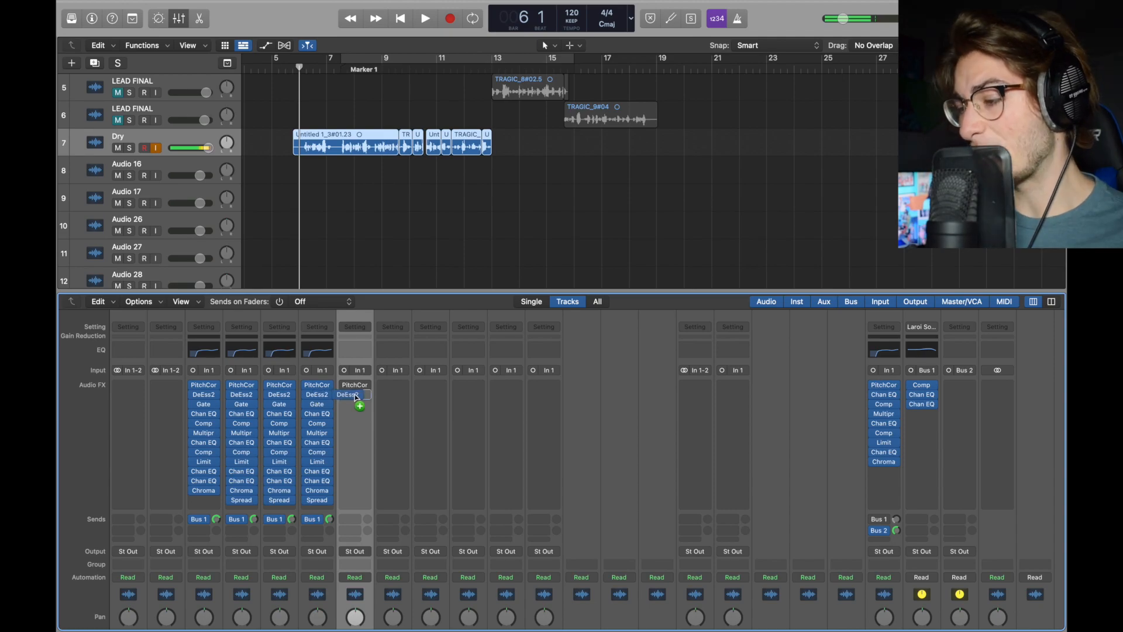
pyautogui.click(361, 398)
pyautogui.click(537, 508)
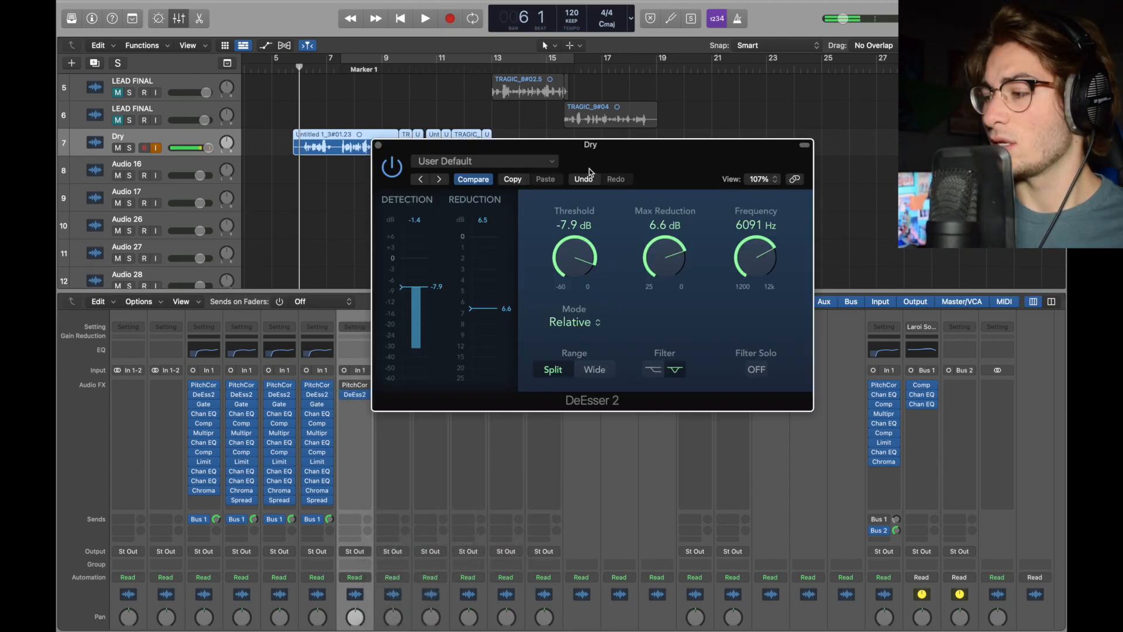
pyautogui.moveTo(479, 131); pyautogui.dragTo(428, 117)
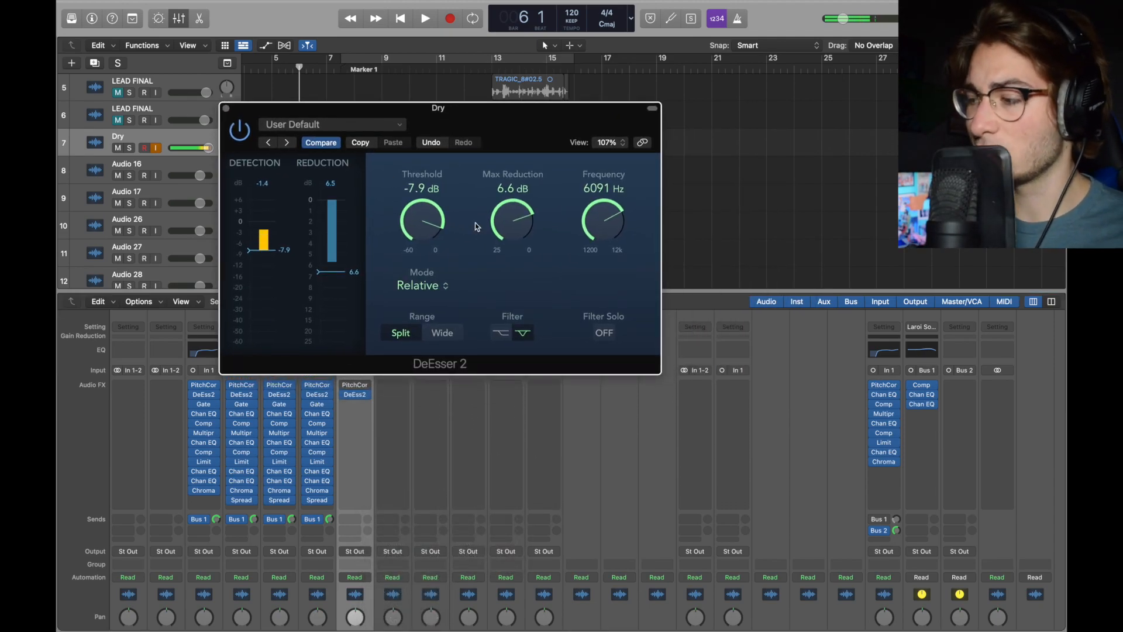
pyautogui.click(226, 108)
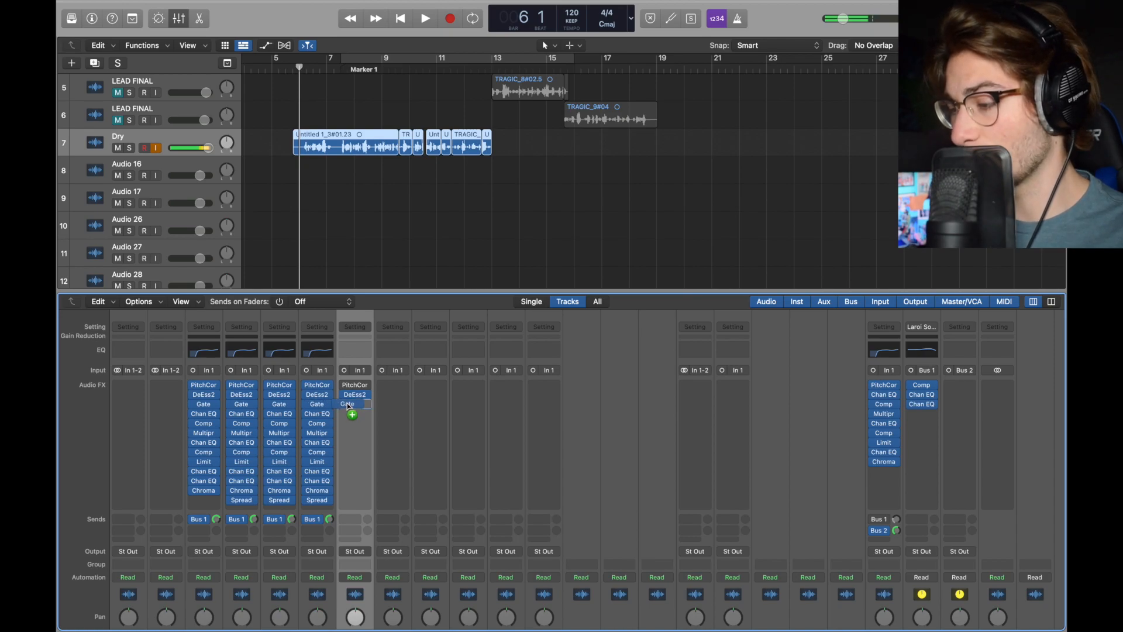
# Open the Noise Gate copied to the Dry channel, set its threshold to -10 dB and close it.
pyautogui.click(368, 409)
pyautogui.moveTo(409, 483)
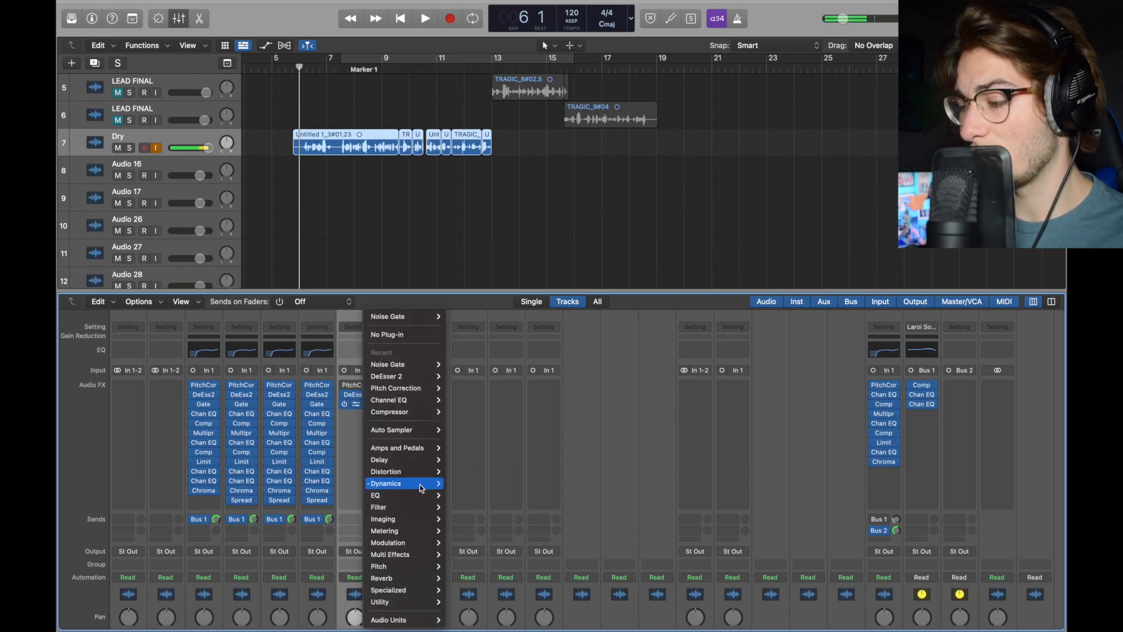
pyautogui.click(485, 566)
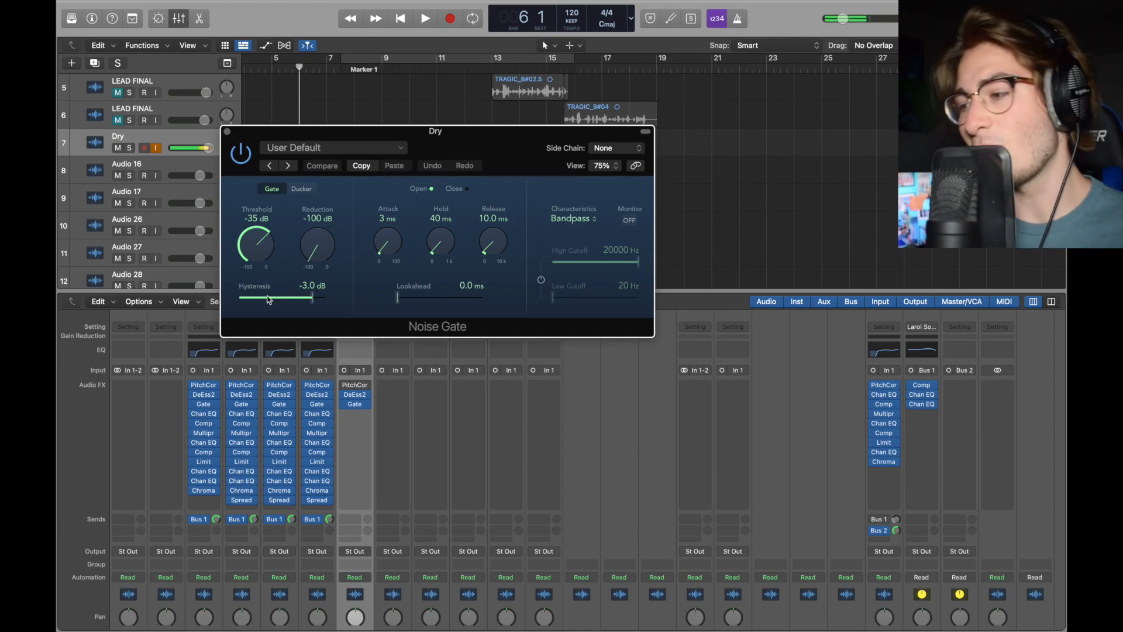
pyautogui.moveTo(257, 213); pyautogui.dragTo(254, 209)
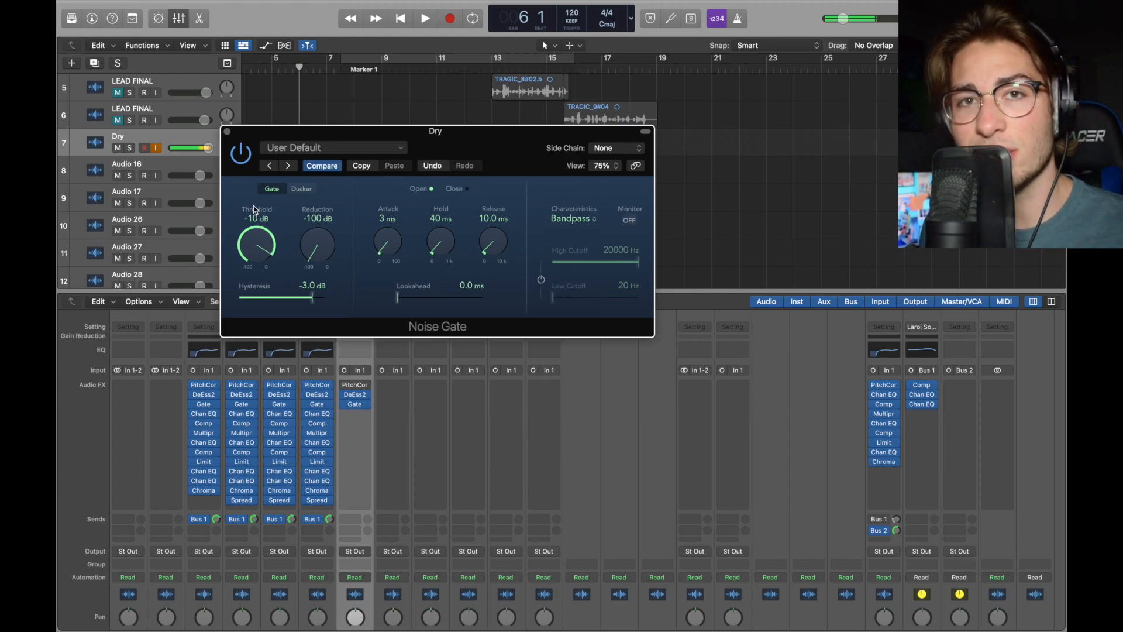
pyautogui.press('super+w')
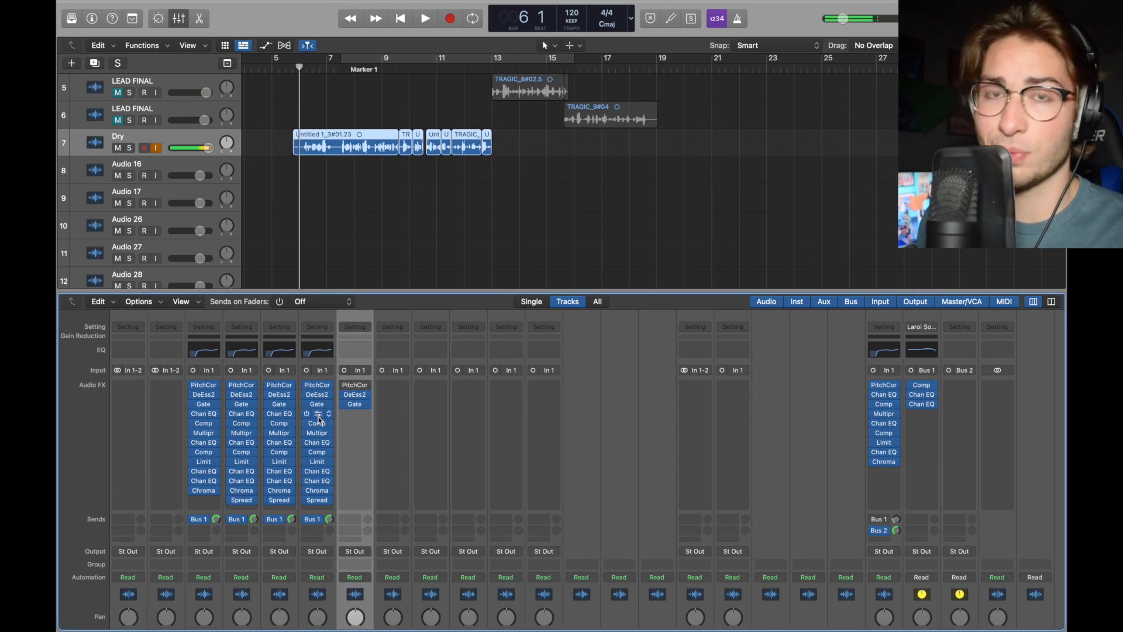
# Copy the first Channel EQ from the track 6 LEAD FINAL channel to the Dry channel and set its second band's frequency to 304 Hz.
pyautogui.moveTo(319, 418); pyautogui.dragTo(351, 418)
pyautogui.click(366, 416)
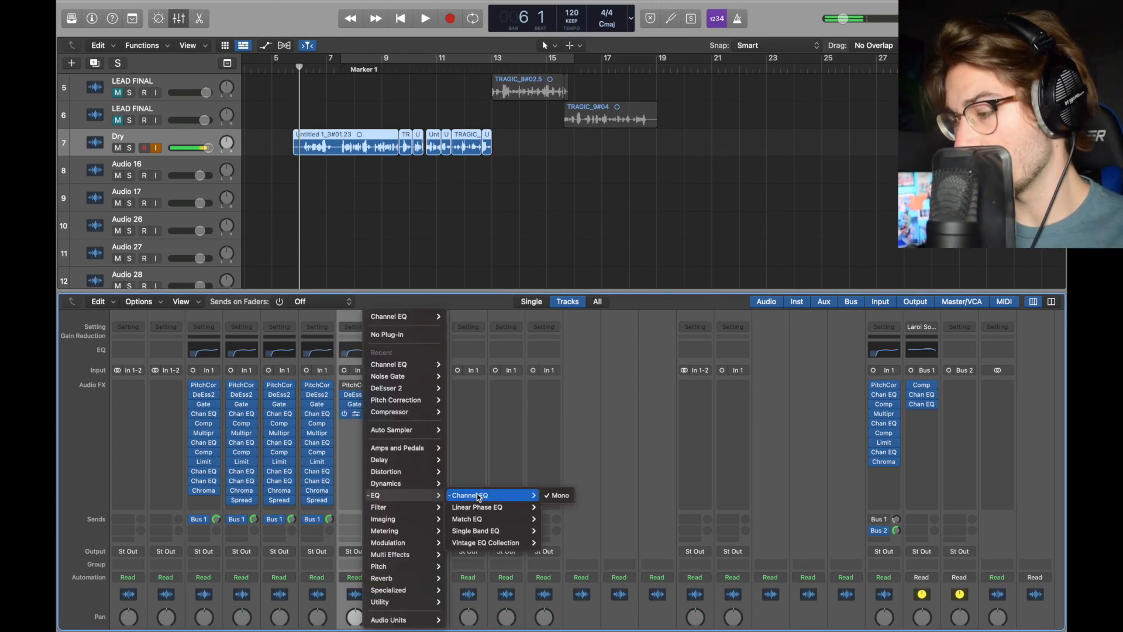
pyautogui.click(559, 496)
pyautogui.moveTo(565, 119); pyautogui.dragTo(447, 114)
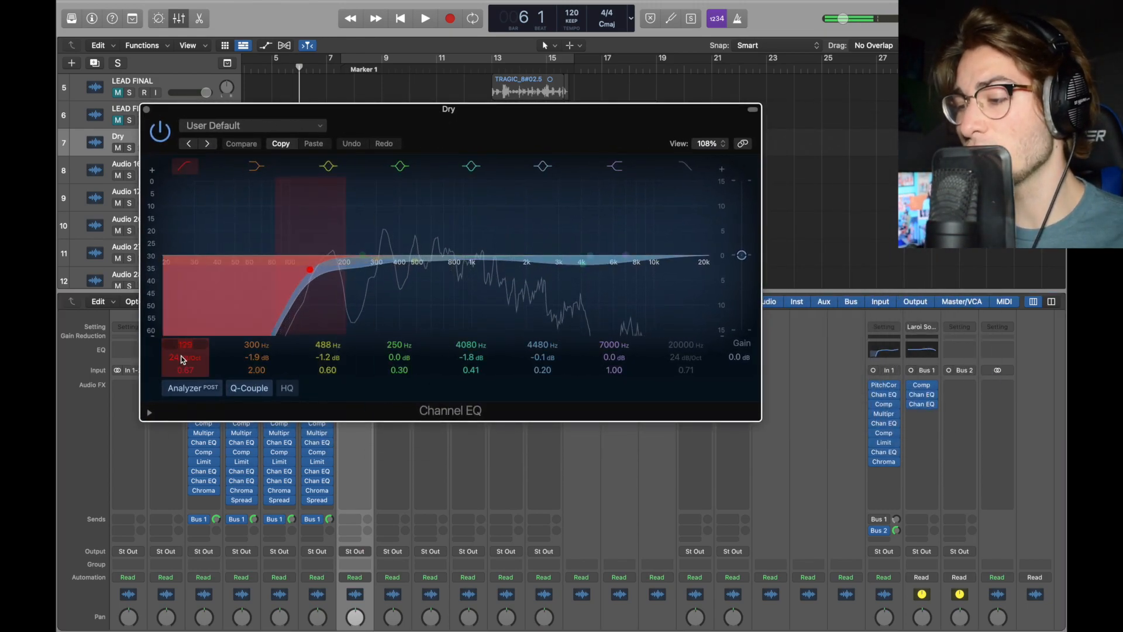
pyautogui.doubleClick(268, 347)
pyautogui.doubleClick(331, 344)
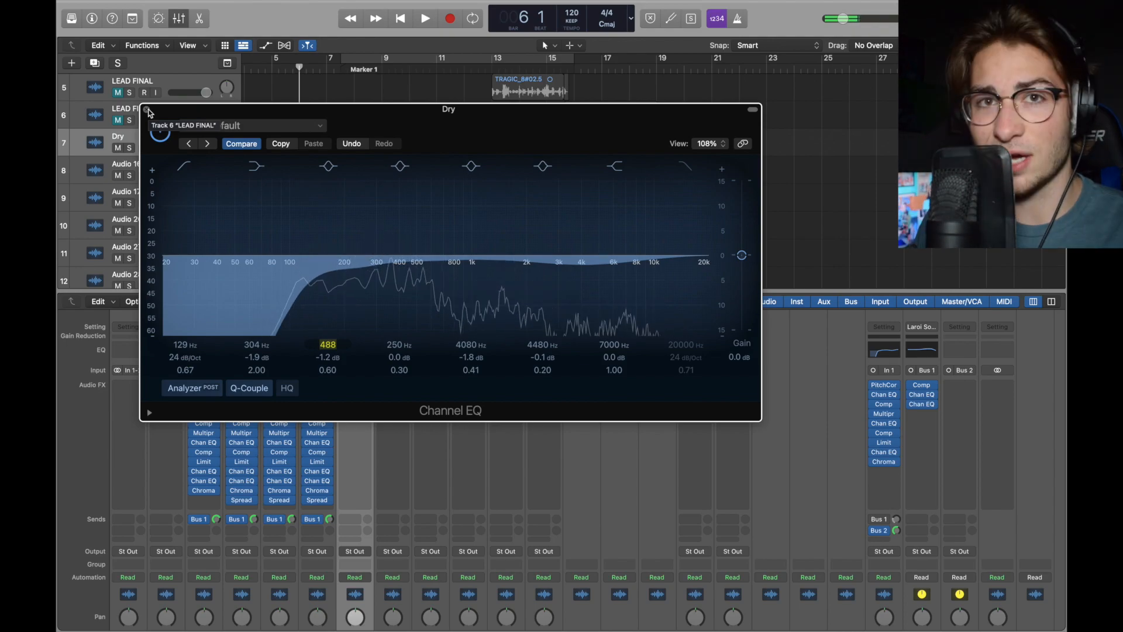
pyautogui.click(149, 110)
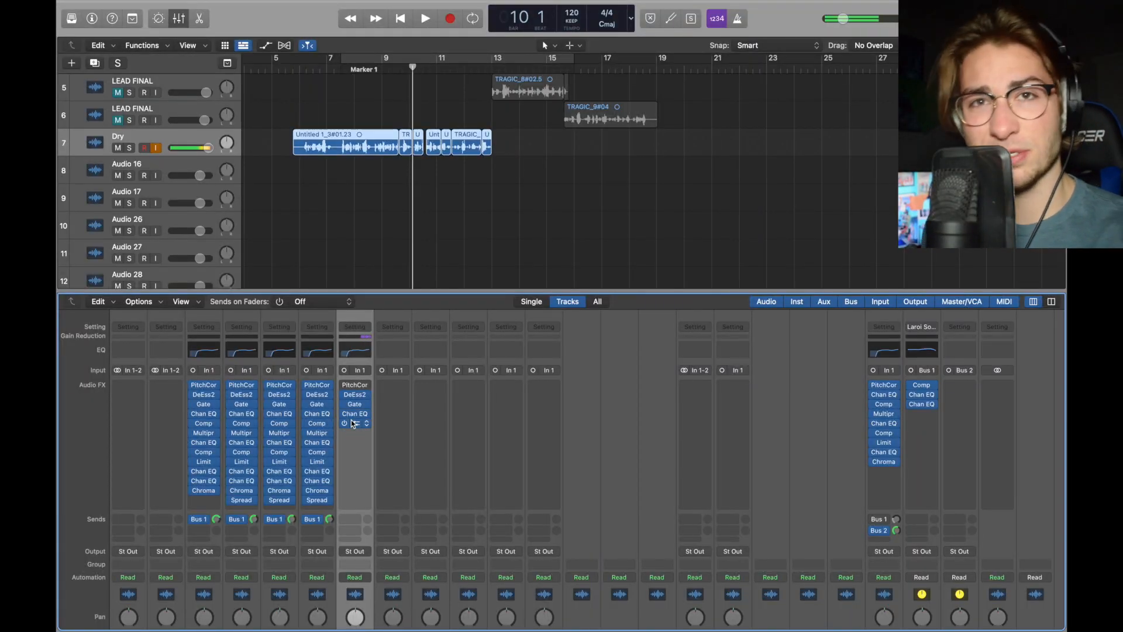
# Open the mono Compressor on the Dry channel, review its threshold, ratio, make-up and release with auto gain off, and close it.
pyautogui.click(369, 425)
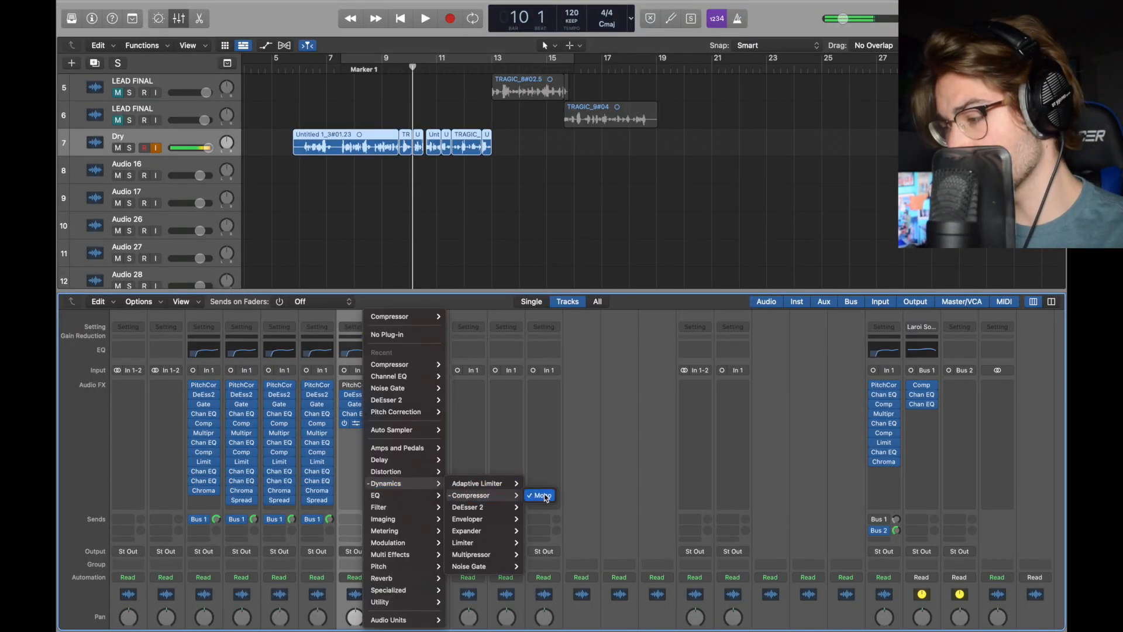
pyautogui.click(538, 495)
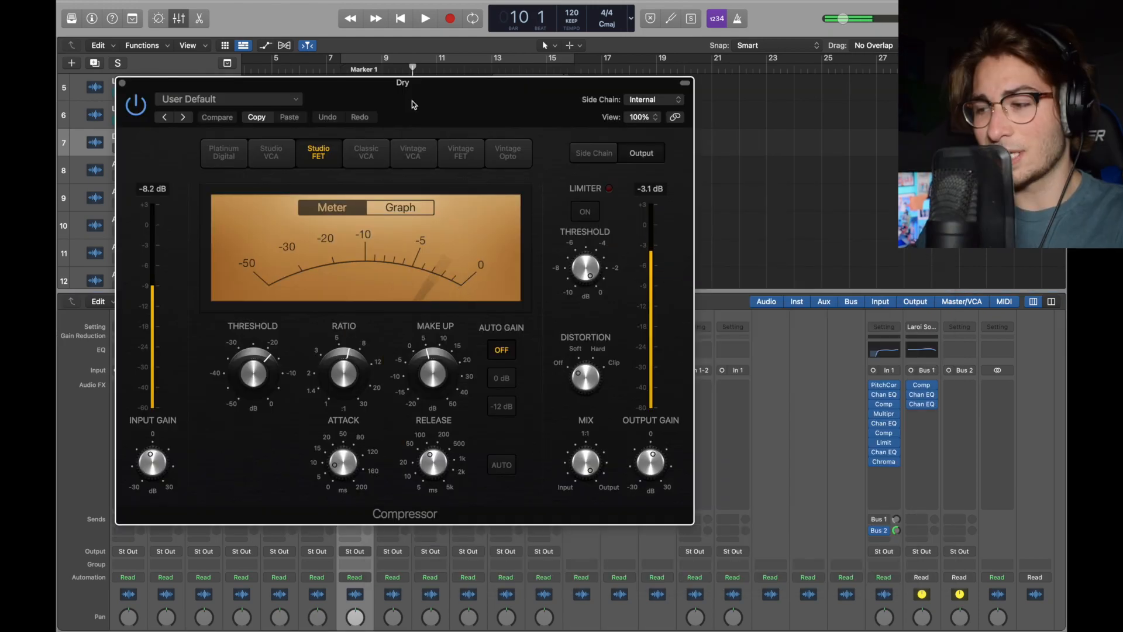
pyautogui.moveTo(667, 166); pyautogui.dragTo(388, 80)
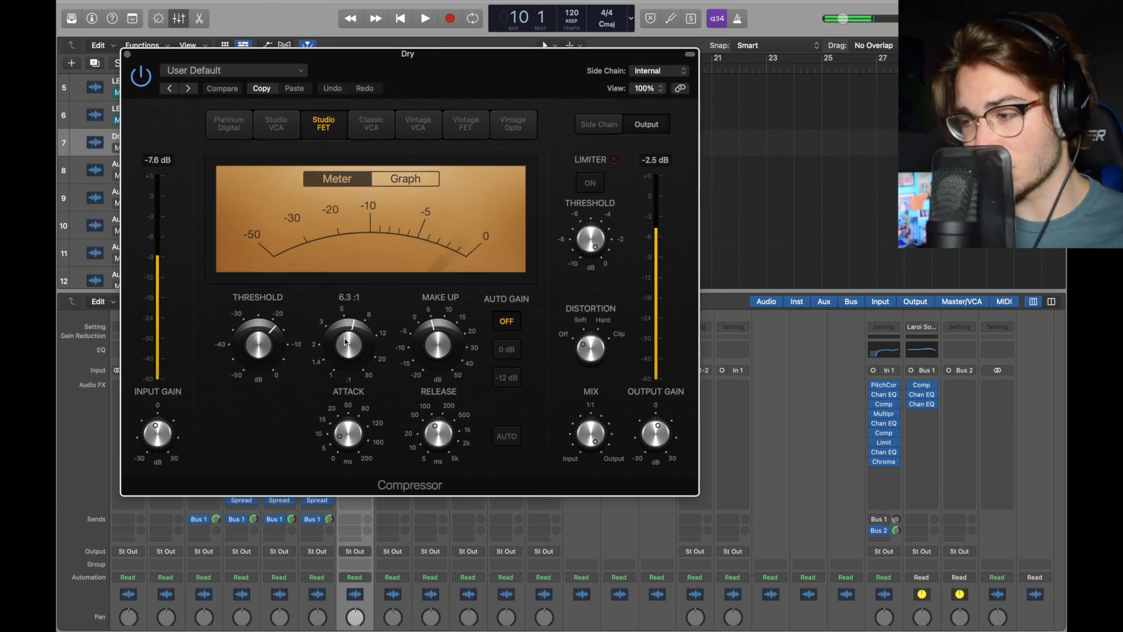
pyautogui.moveTo(253, 341)
pyautogui.moveTo(454, 353)
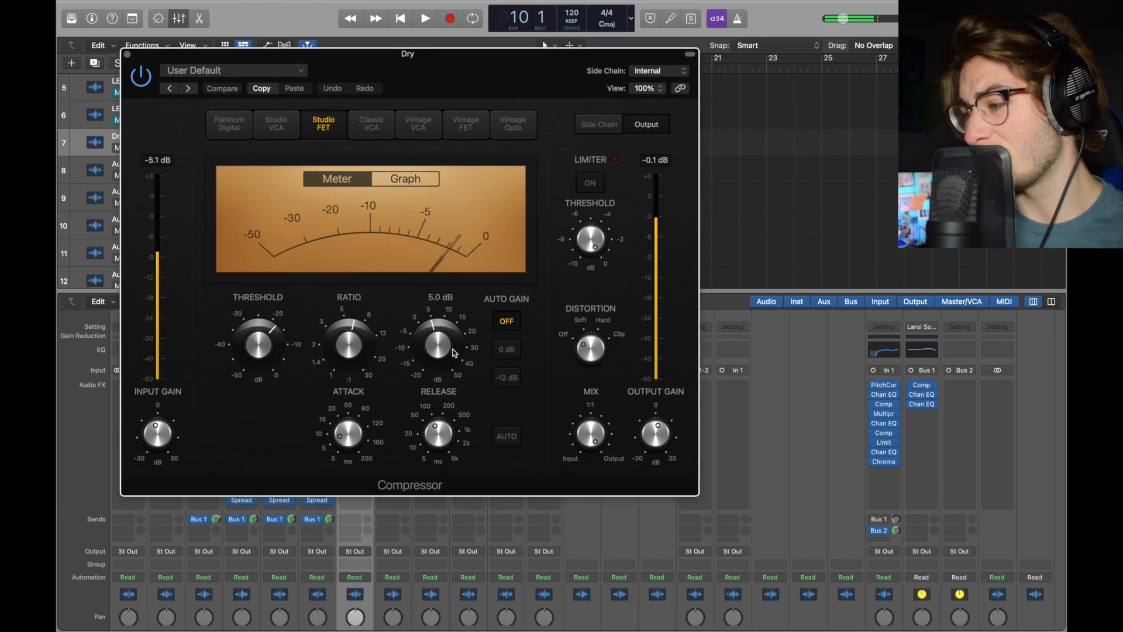
pyautogui.moveTo(435, 460)
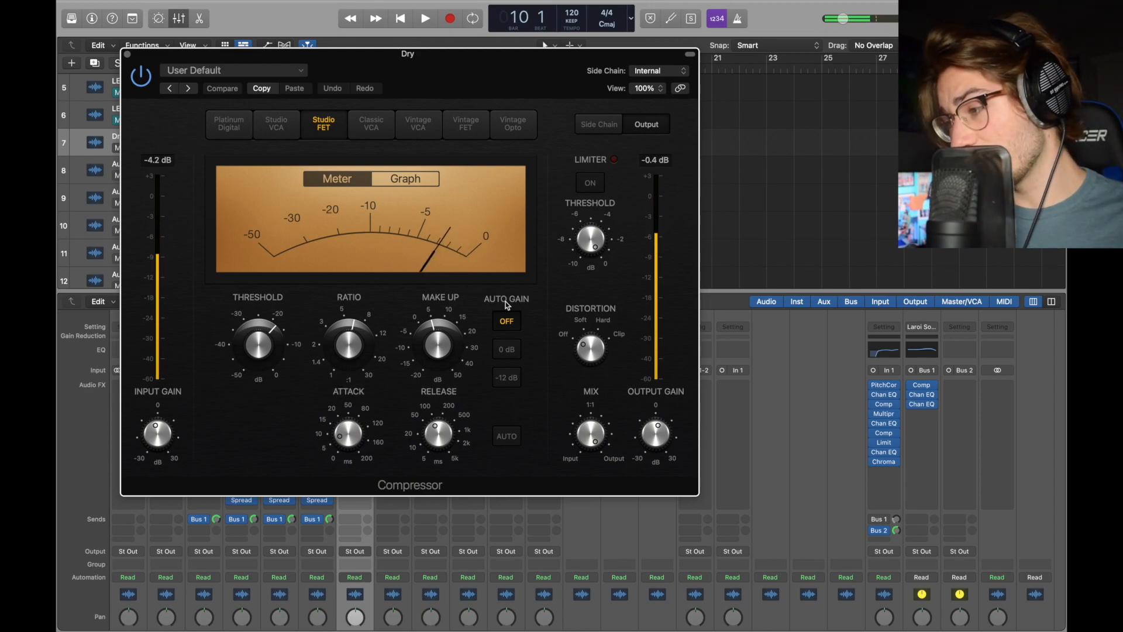
pyautogui.click(505, 321)
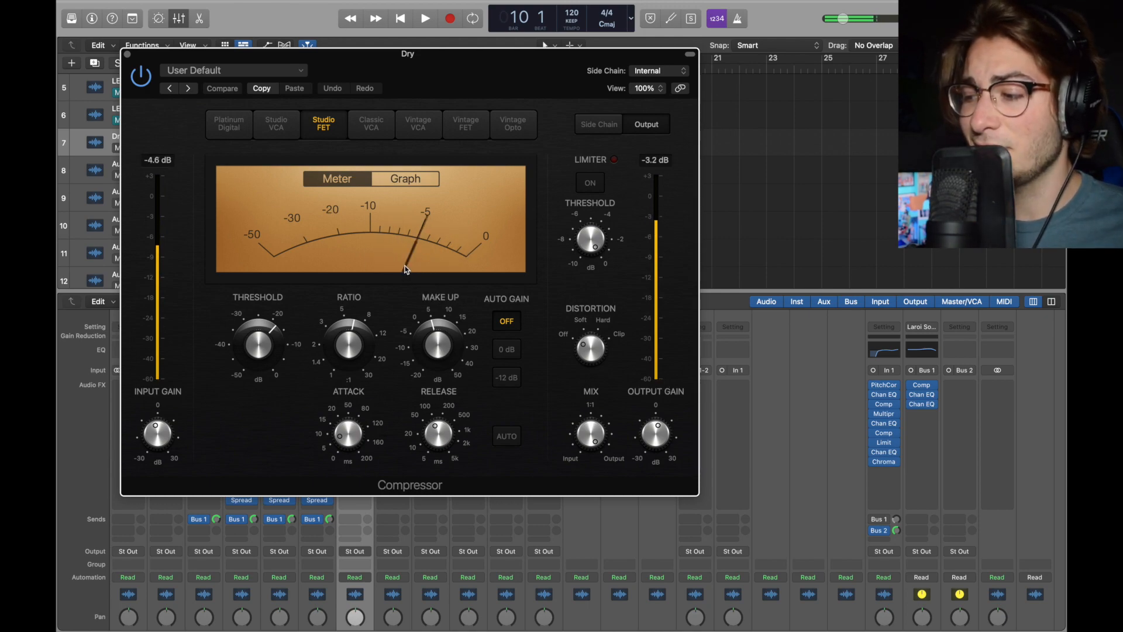
pyautogui.click(128, 55)
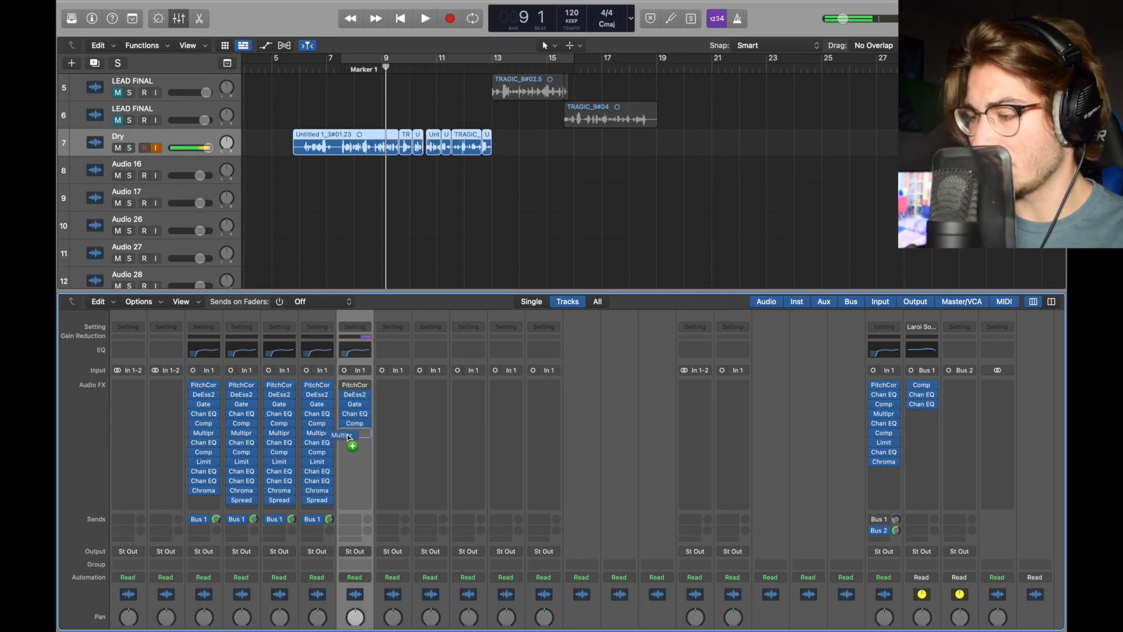
# Copy the Multipressor from the track 6 LEAD FINAL channel to the Dry channel and open it as a mono plug-in.
pyautogui.click(360, 433)
pyautogui.moveTo(397, 483)
pyautogui.moveTo(474, 554)
pyautogui.click(541, 554)
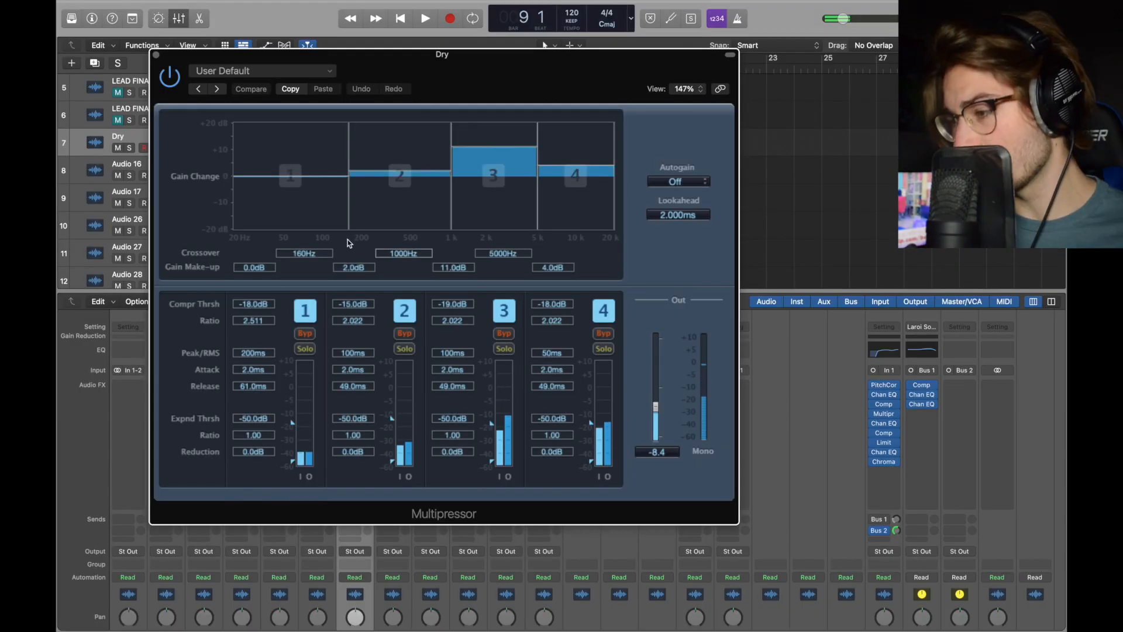
# Check the Multipressor's crossover frequencies of 160, 1000 and 5000 Hz, slightly adjust its output level and close it.
pyautogui.doubleClick(304, 253)
pyautogui.doubleClick(402, 253)
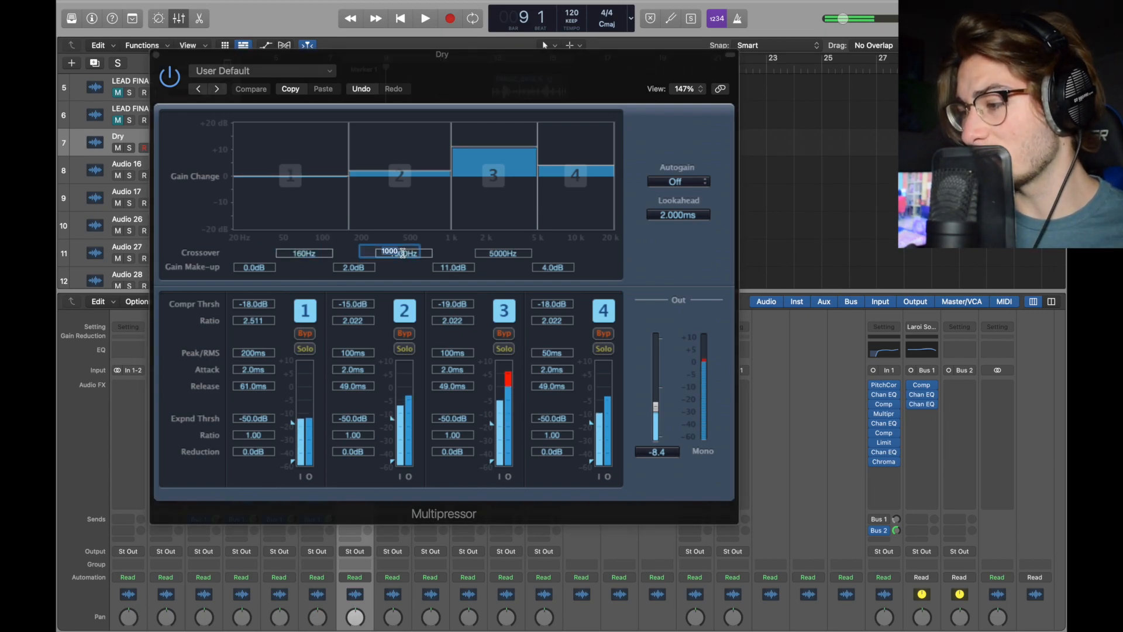
pyautogui.click(493, 253)
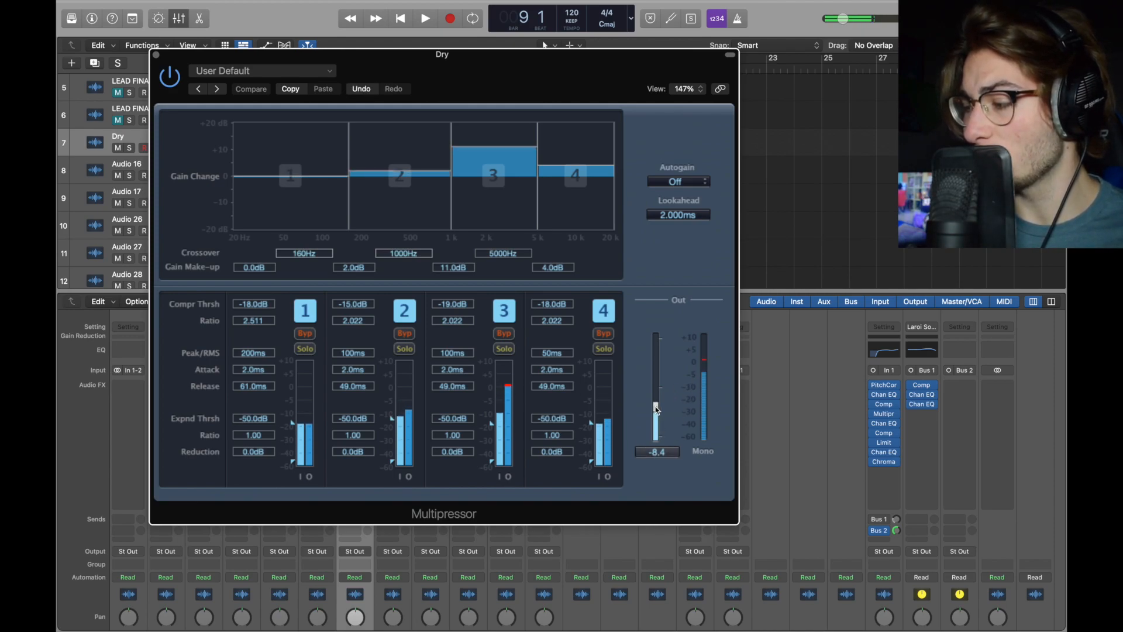
pyautogui.moveTo(655, 407); pyautogui.dragTo(655, 410)
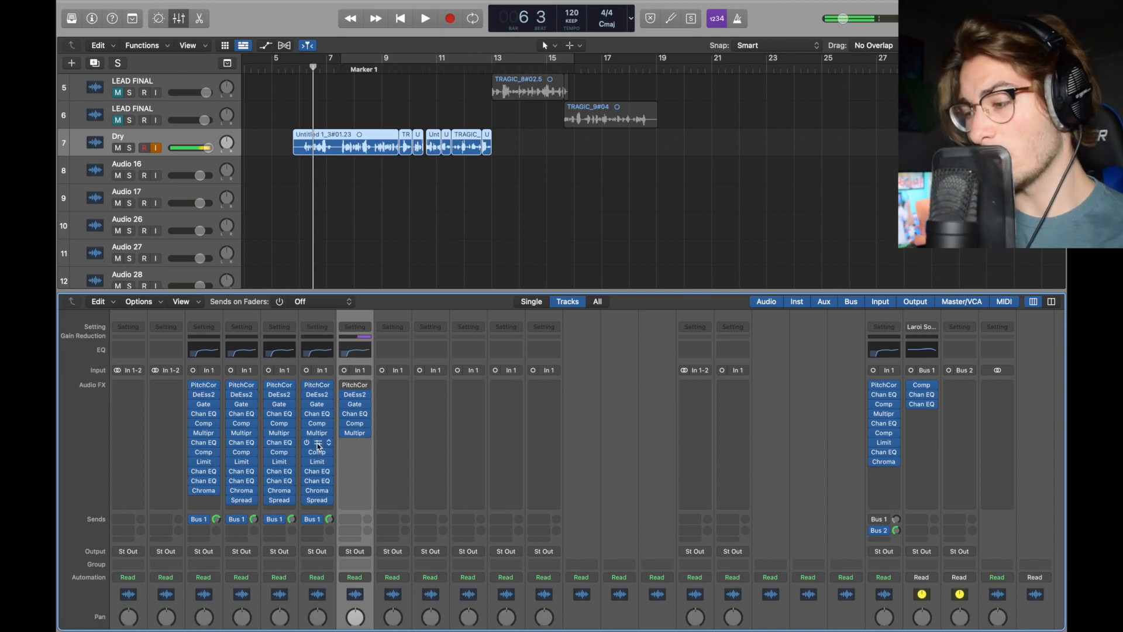
# Copy the second Channel EQ from the track 6 LEAD FINAL channel to the Dry channel, review its bands and close it.
pyautogui.click(359, 443)
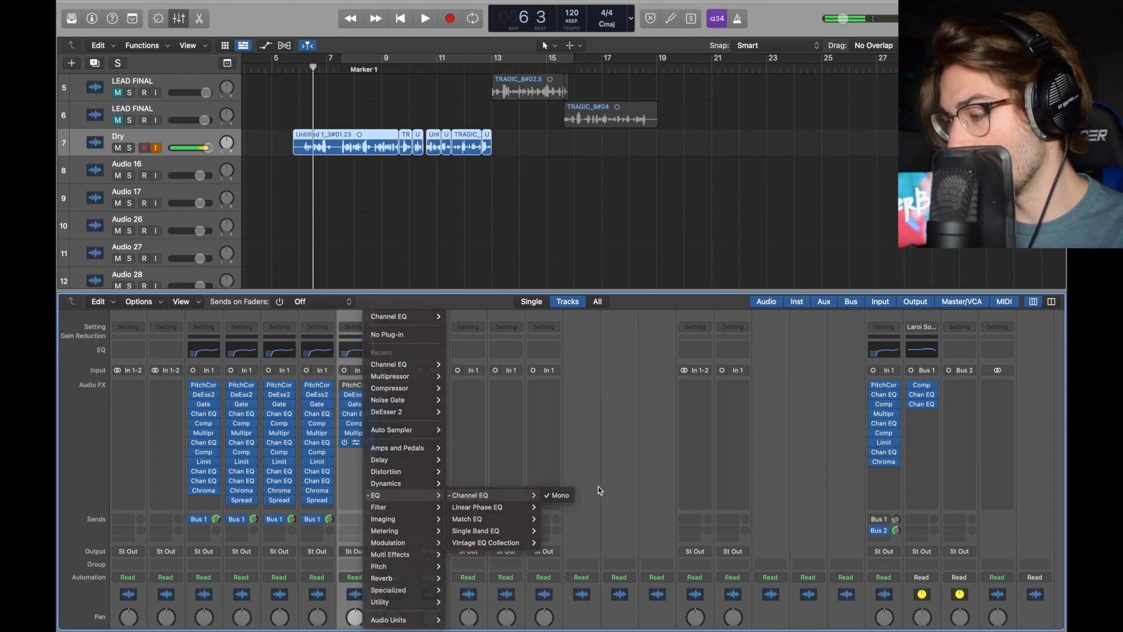
pyautogui.click(342, 448)
pyautogui.moveTo(721, 170); pyautogui.dragTo(462, 96)
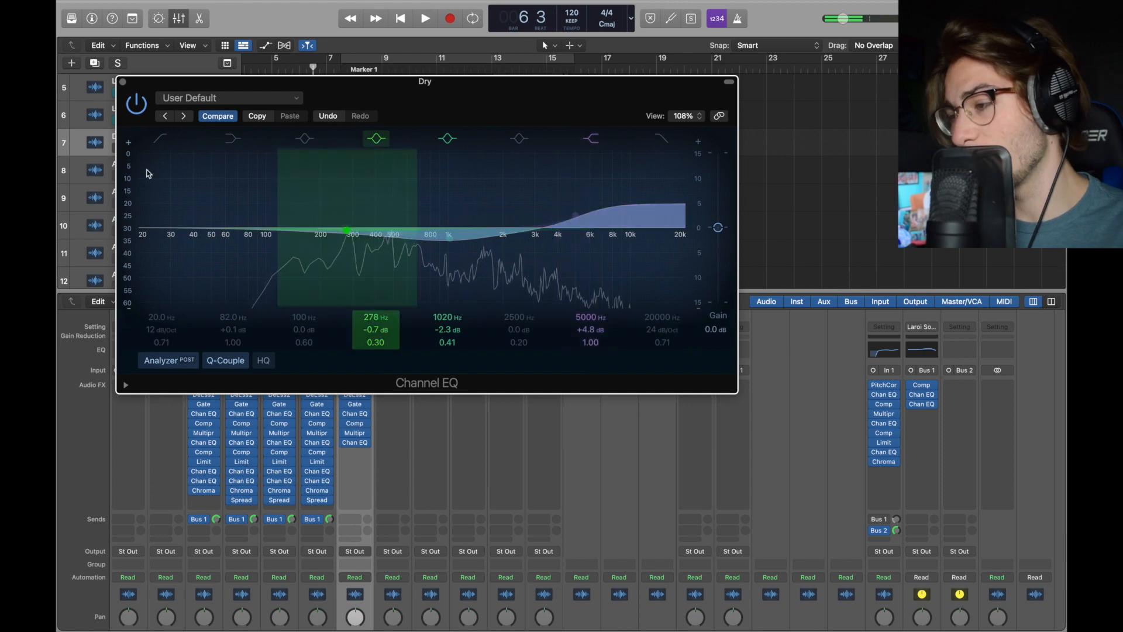
pyautogui.press('super+w')
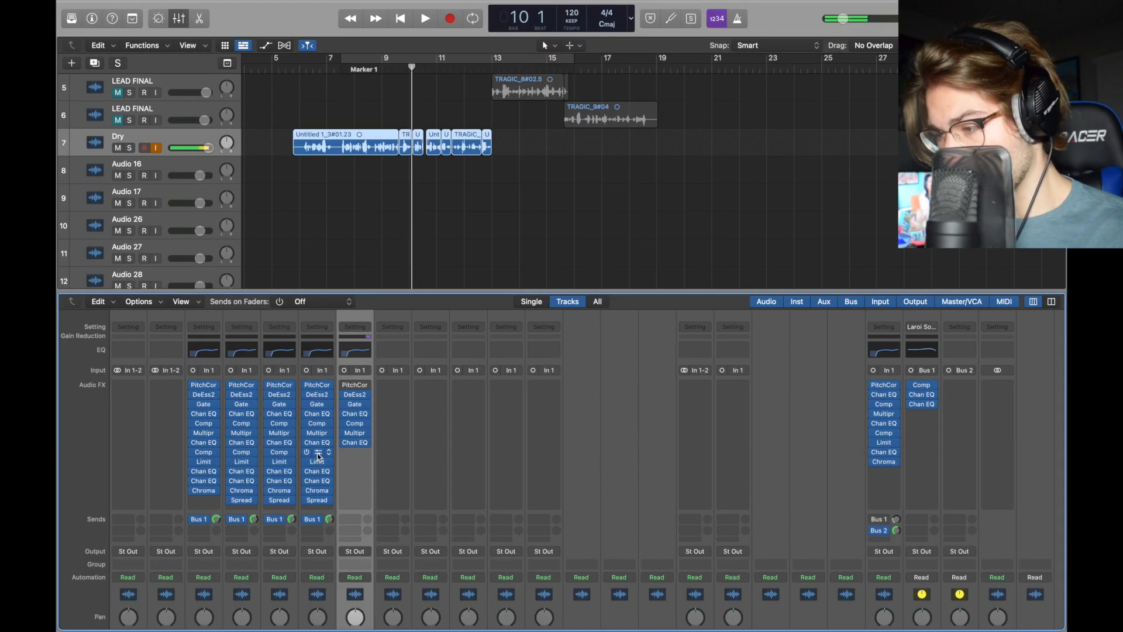
# Copy the second Compressor from the track 6 LEAD FINAL channel to the Dry channel, review its Studio VCA settings and close it.
pyautogui.click(367, 454)
pyautogui.click(538, 495)
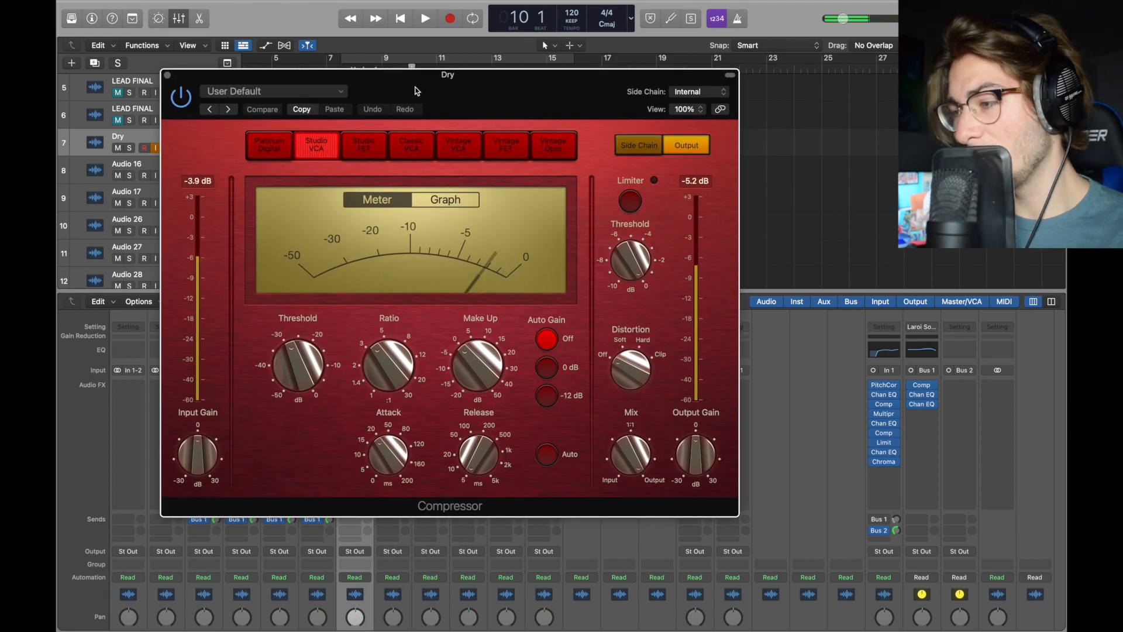
pyautogui.moveTo(415, 91); pyautogui.dragTo(408, 84)
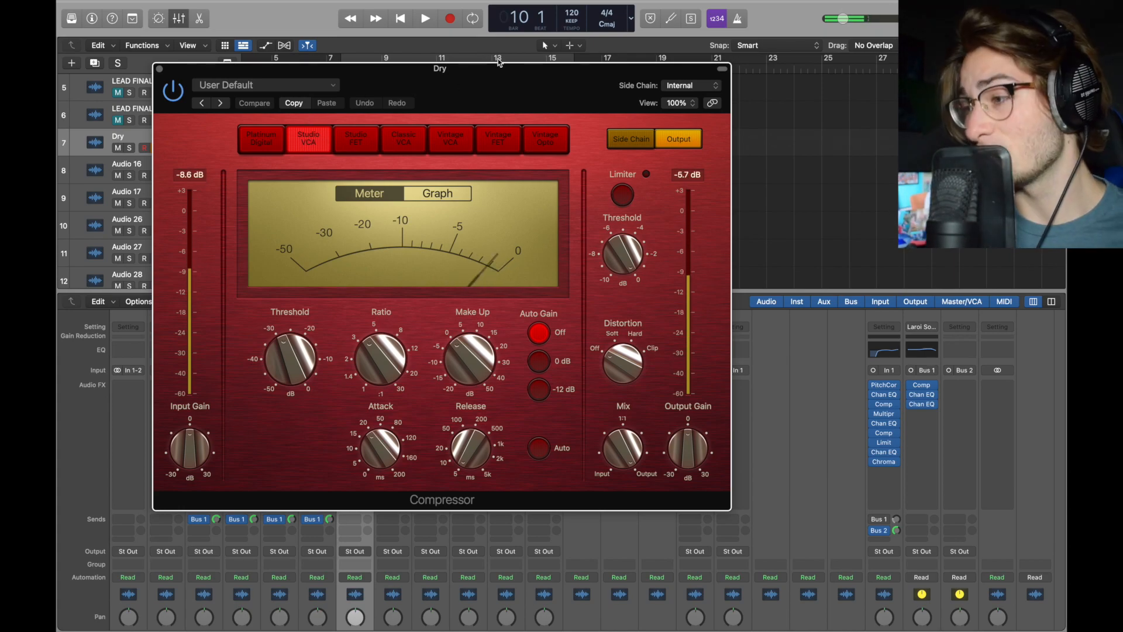
pyautogui.moveTo(474, 79); pyautogui.dragTo(456, 61)
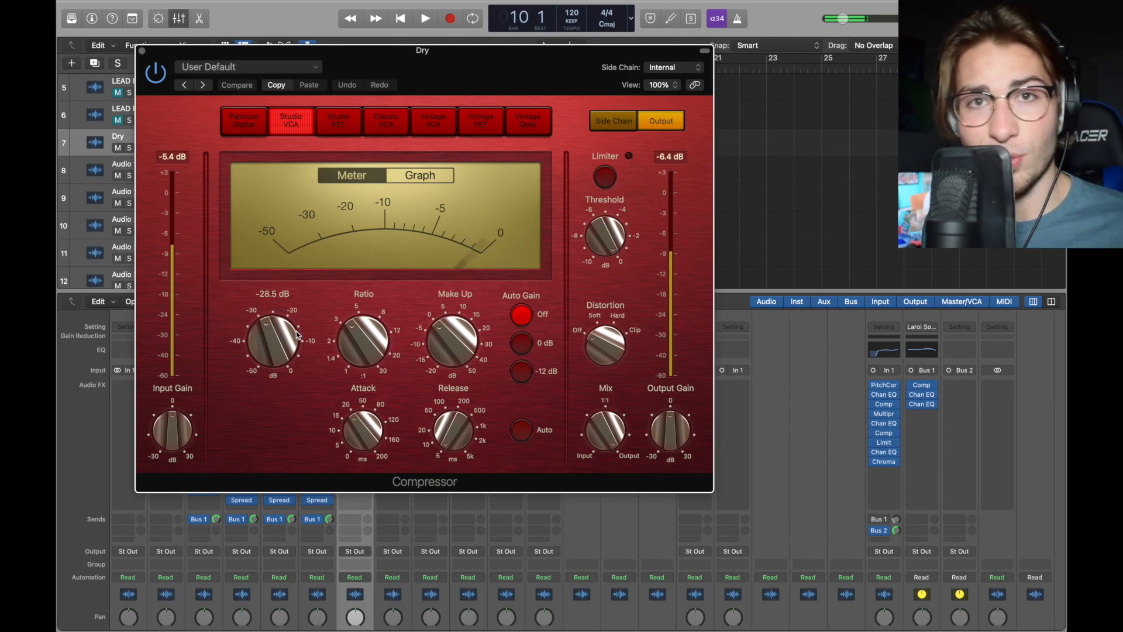
pyautogui.moveTo(434, 348)
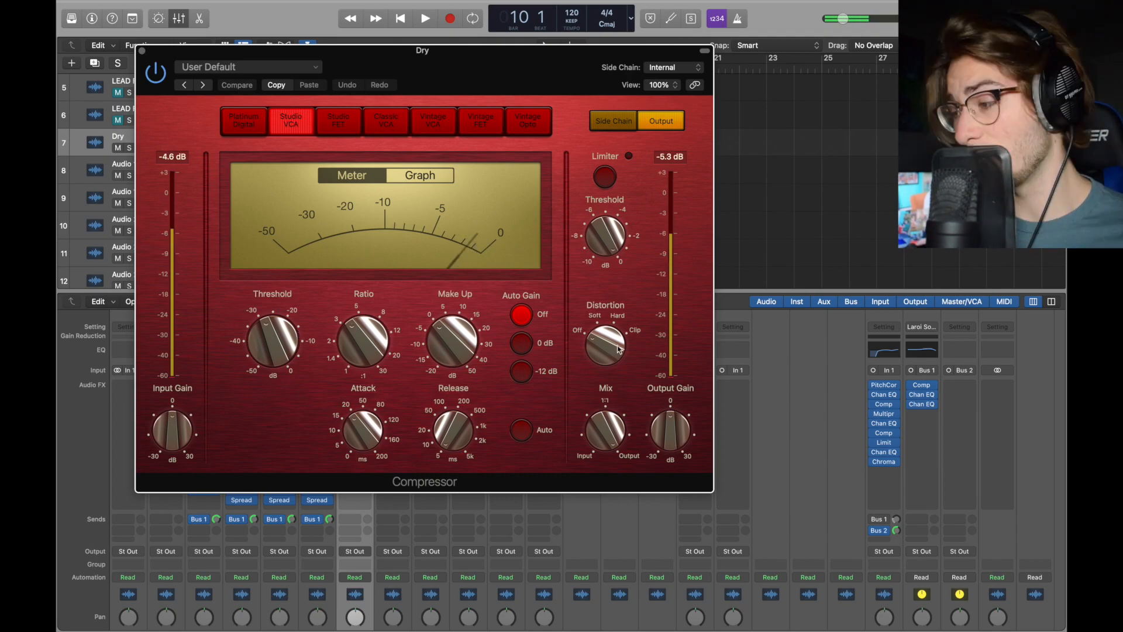
pyautogui.moveTo(374, 430)
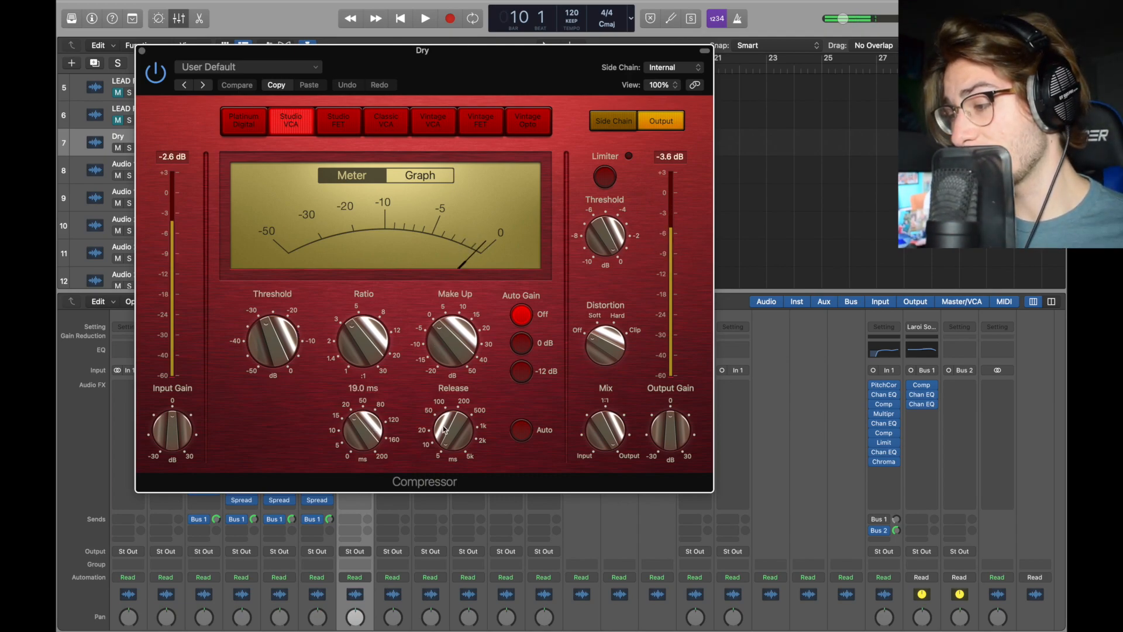
pyautogui.press('super+w')
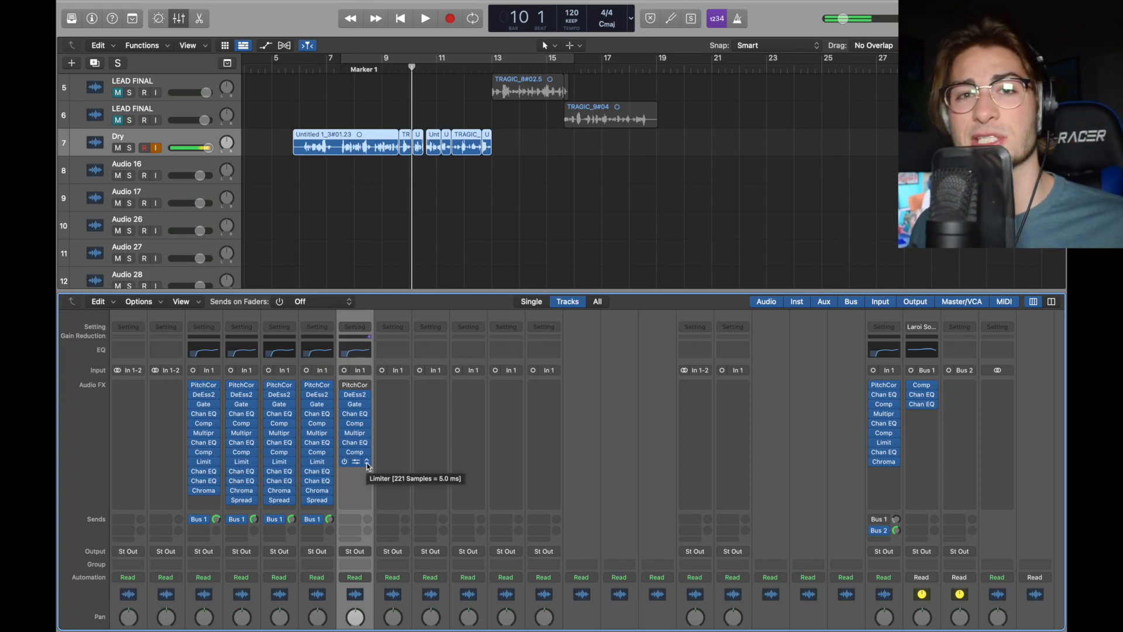
# Open the Limiter on the Dry channel, review its gain, release, output level and lookahead, and close it.
pyautogui.click(367, 464)
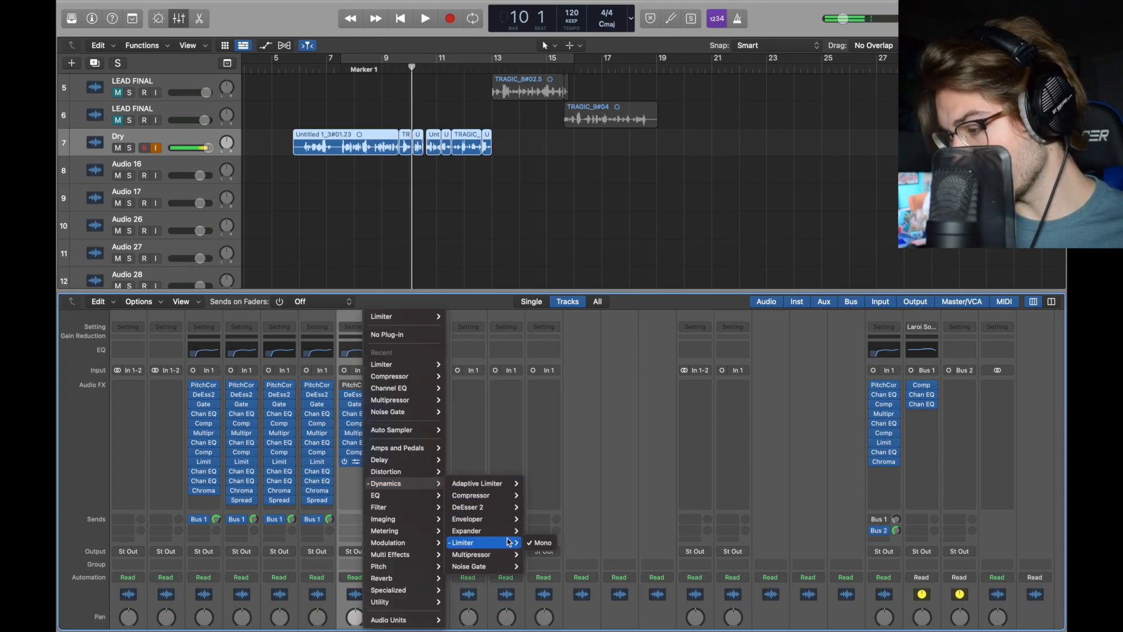
pyautogui.click(356, 466)
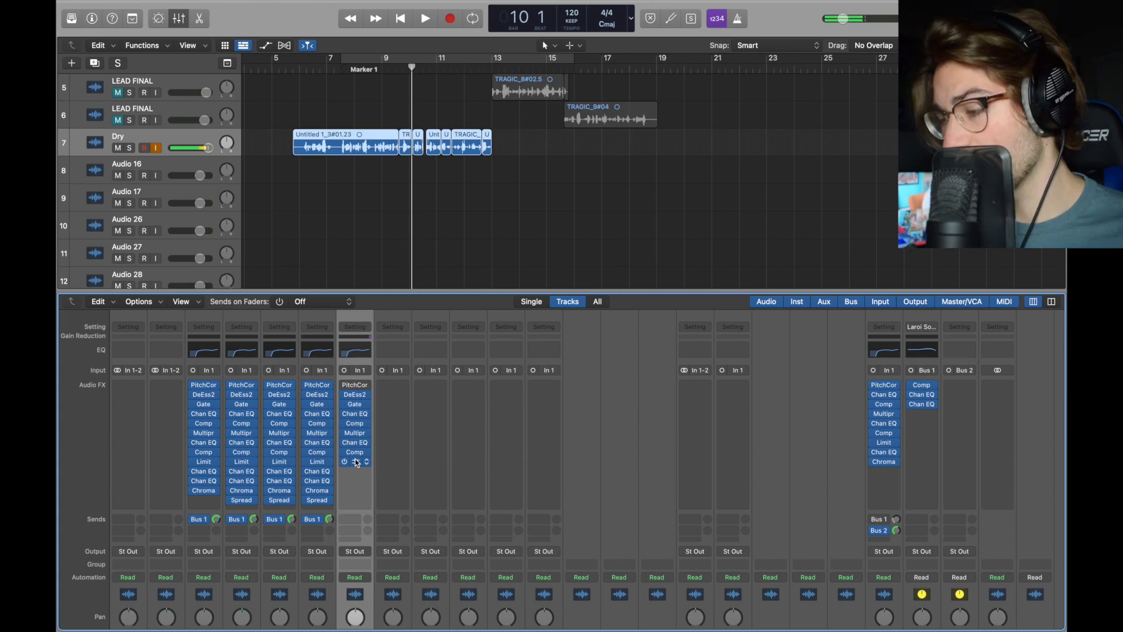
pyautogui.click(356, 464)
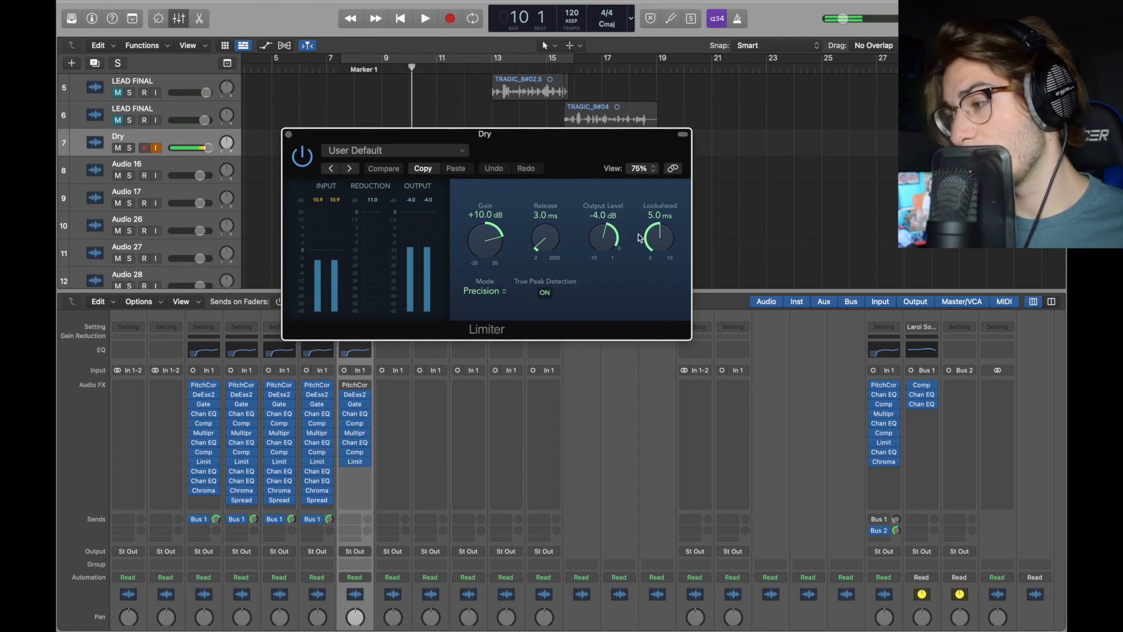
pyautogui.click(289, 134)
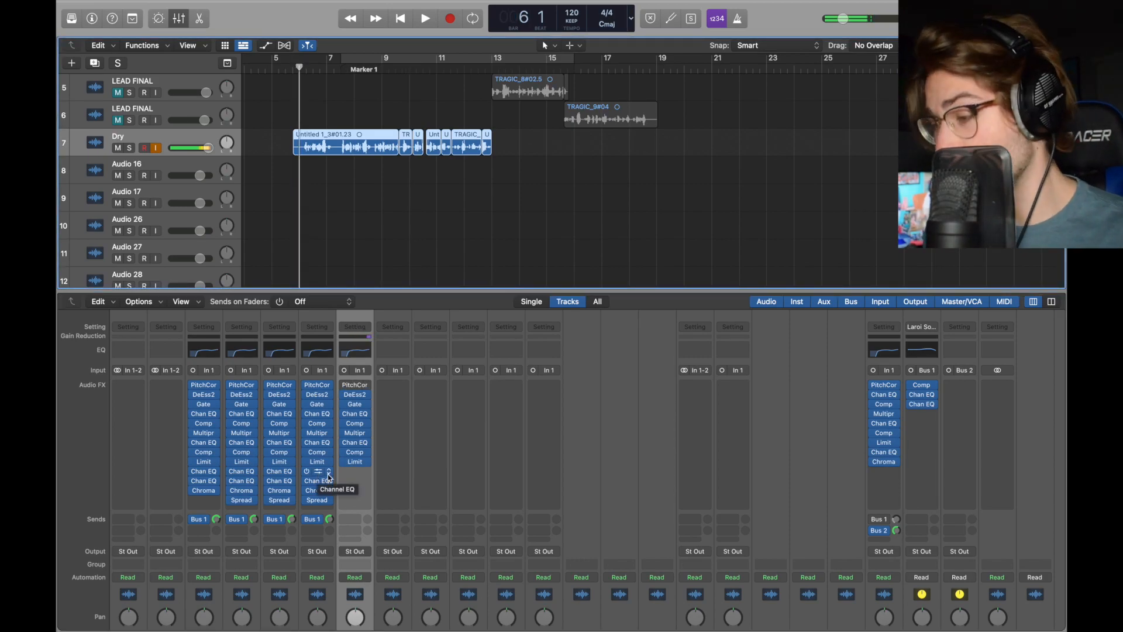
# Copy the Channel EQ that follows the Limiter on the track 6 LEAD FINAL channel to the Dry channel, review its curve and close it.
pyautogui.moveTo(328, 477); pyautogui.dragTo(350, 477)
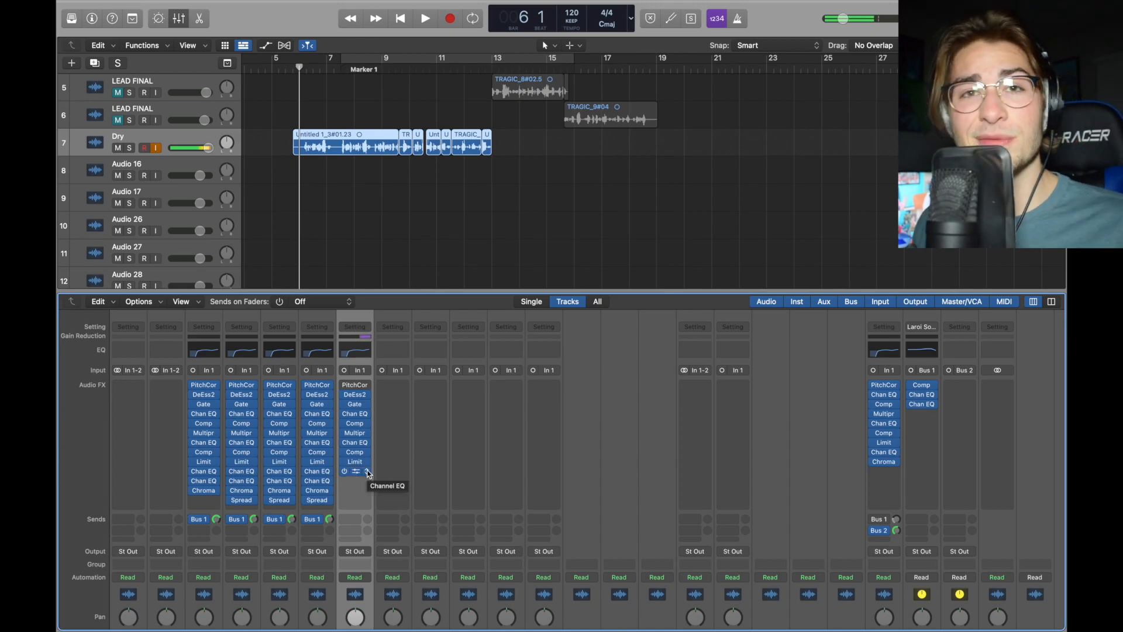
pyautogui.click(368, 473)
pyautogui.moveTo(378, 494)
pyautogui.moveTo(471, 495)
pyautogui.click(546, 495)
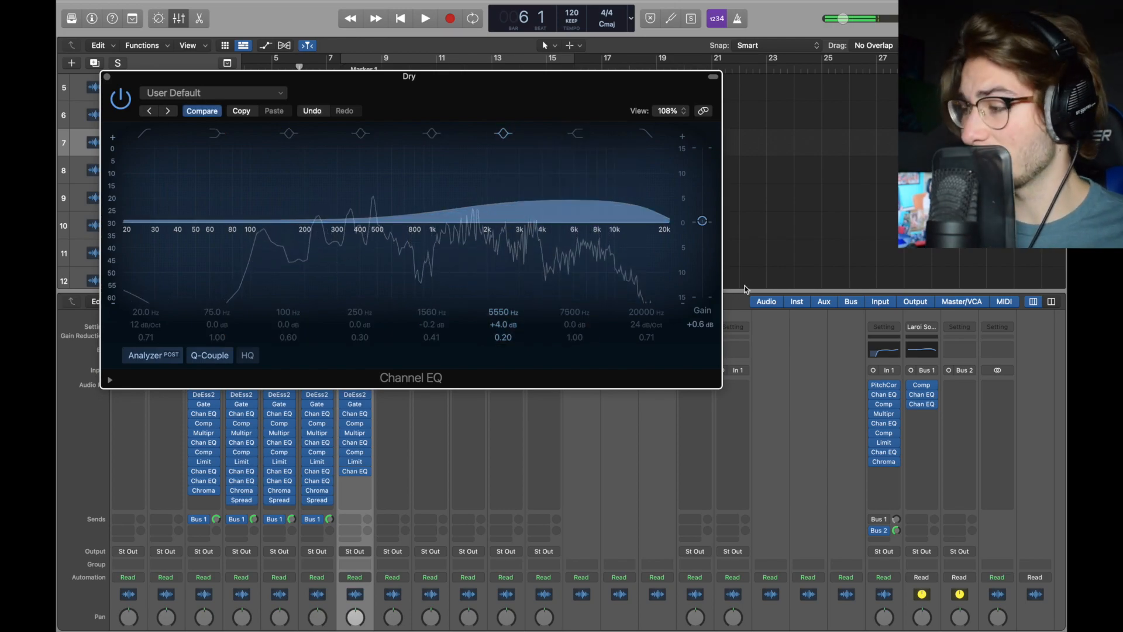
pyautogui.click(107, 77)
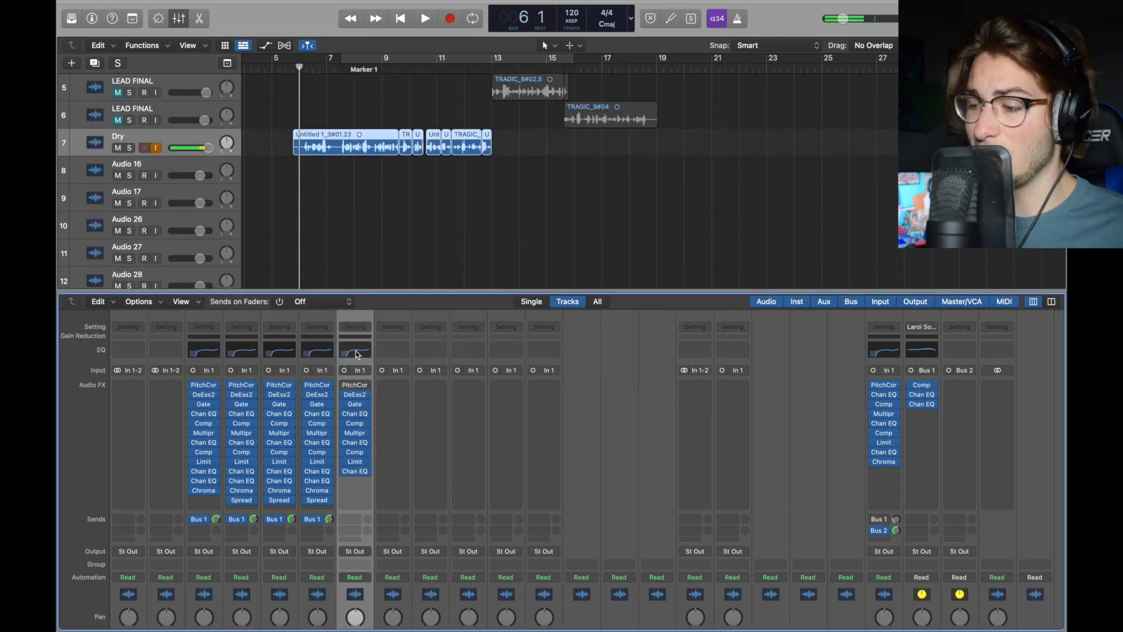
# Copy the last Channel EQ from the track 6 LEAD FINAL channel to the Dry channel, set its overall gain to +4.3 dB and close it.
pyautogui.click(354, 480)
pyautogui.moveTo(379, 494)
pyautogui.moveTo(516, 495)
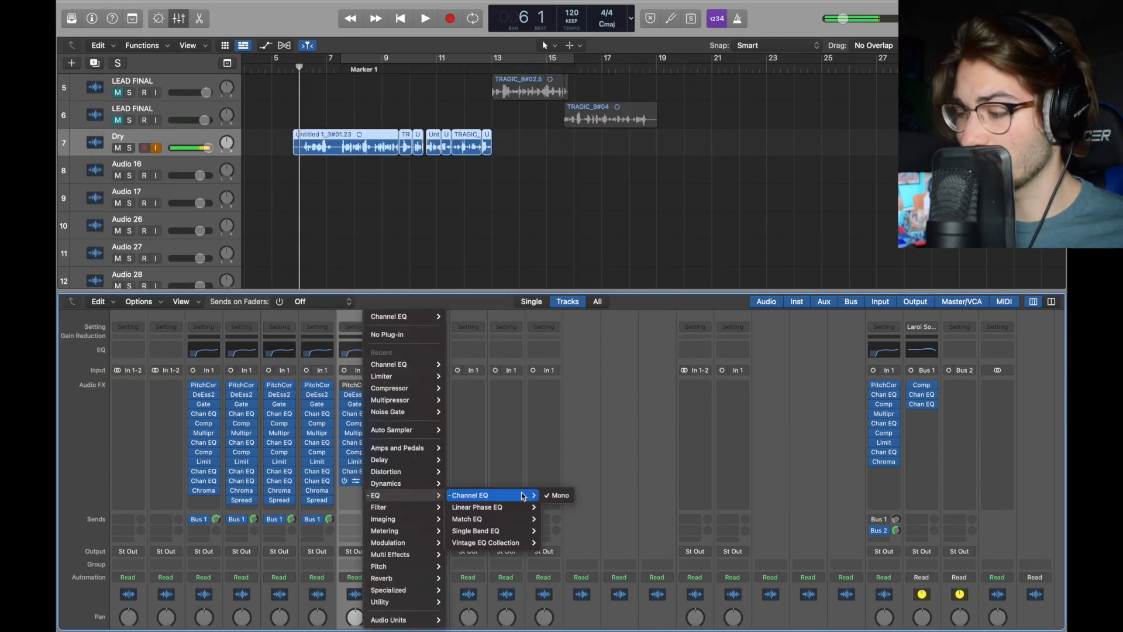
pyautogui.click(556, 495)
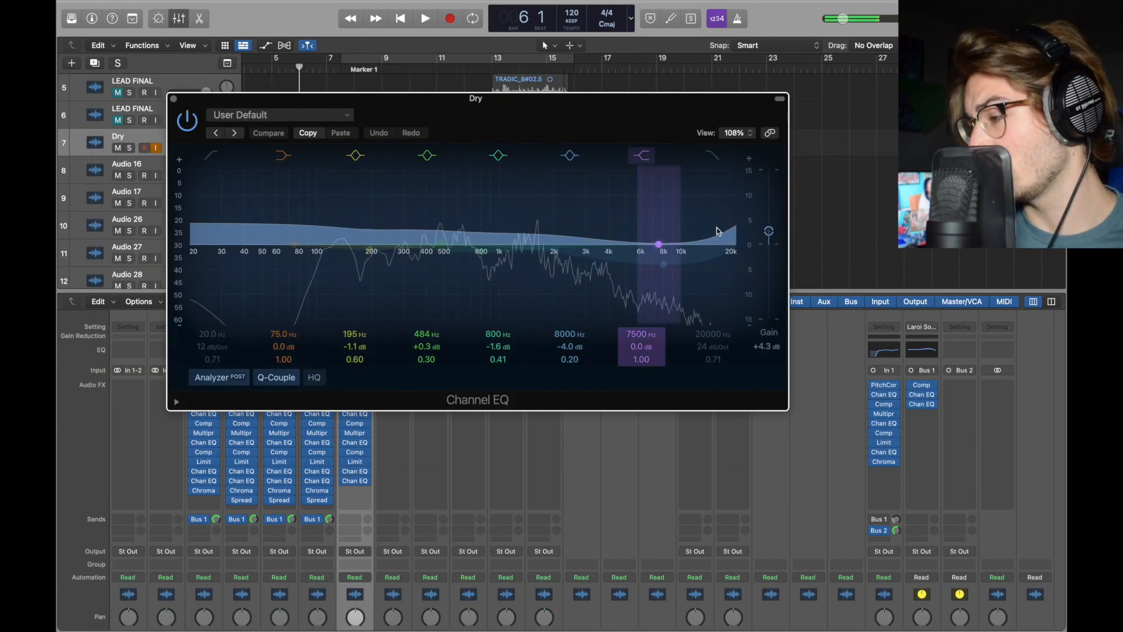
pyautogui.moveTo(768, 232); pyautogui.dragTo(768, 246)
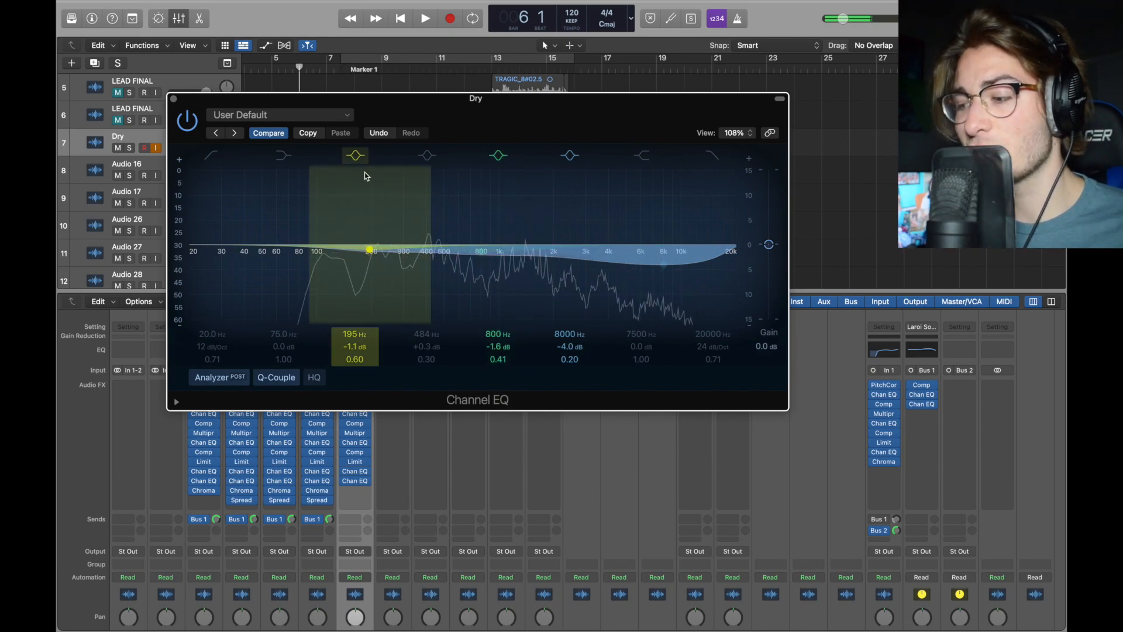
pyautogui.moveTo(769, 244); pyautogui.dragTo(767, 237)
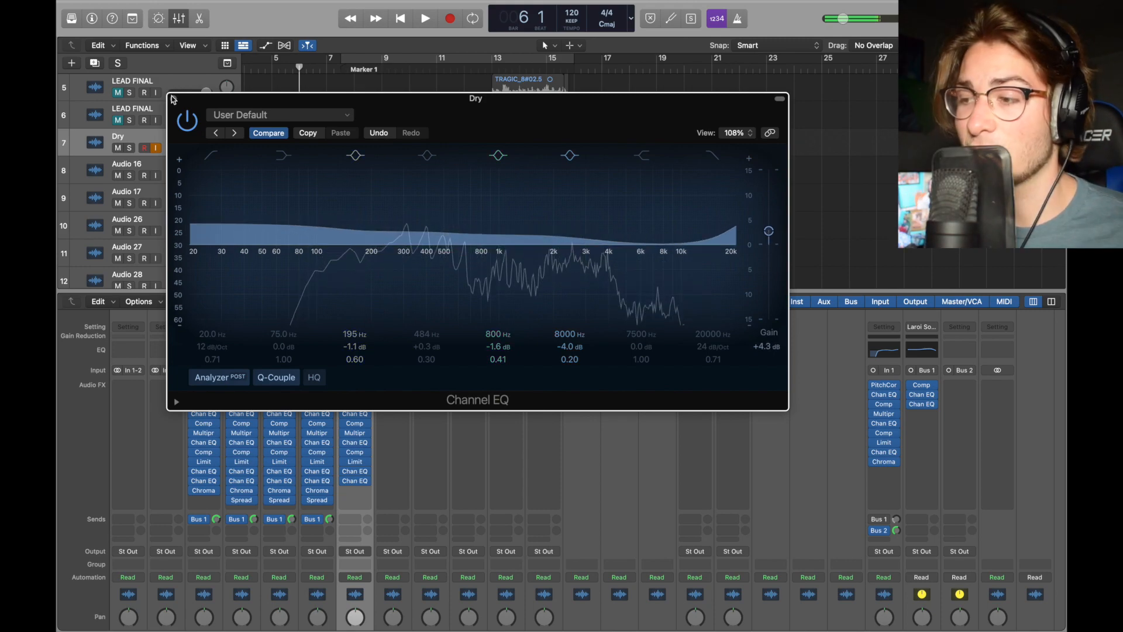
pyautogui.press('super+w')
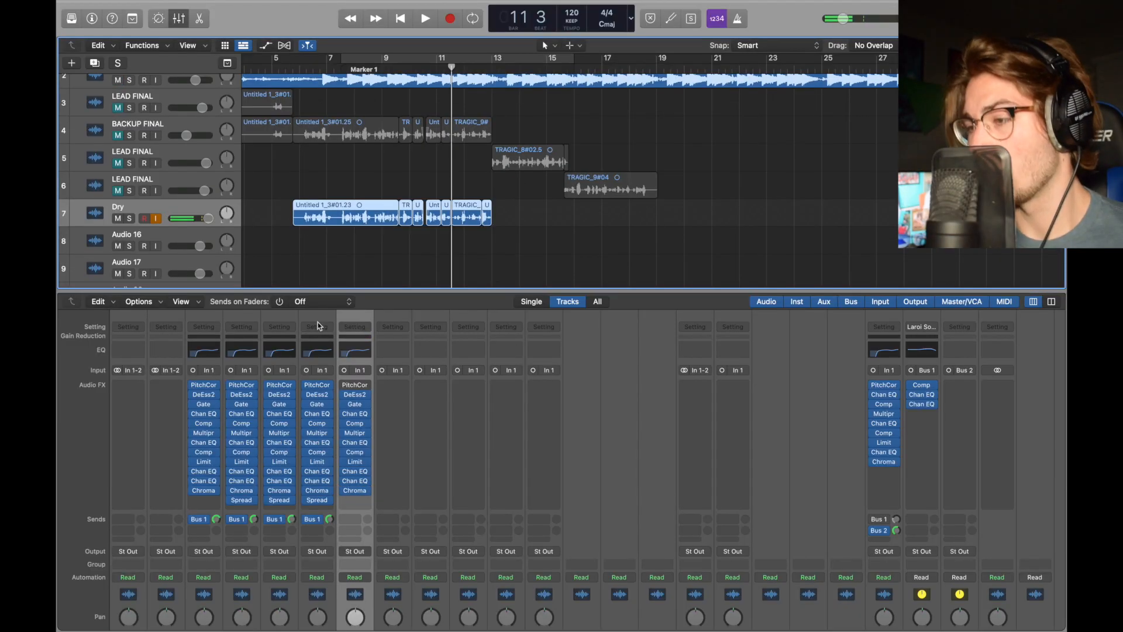
# Open the Mono->Stereo ChromaVerb on the Dry channel and choose the Vocal Hall room type.
pyautogui.click(373, 493)
pyautogui.moveTo(404, 578)
pyautogui.moveTo(477, 578)
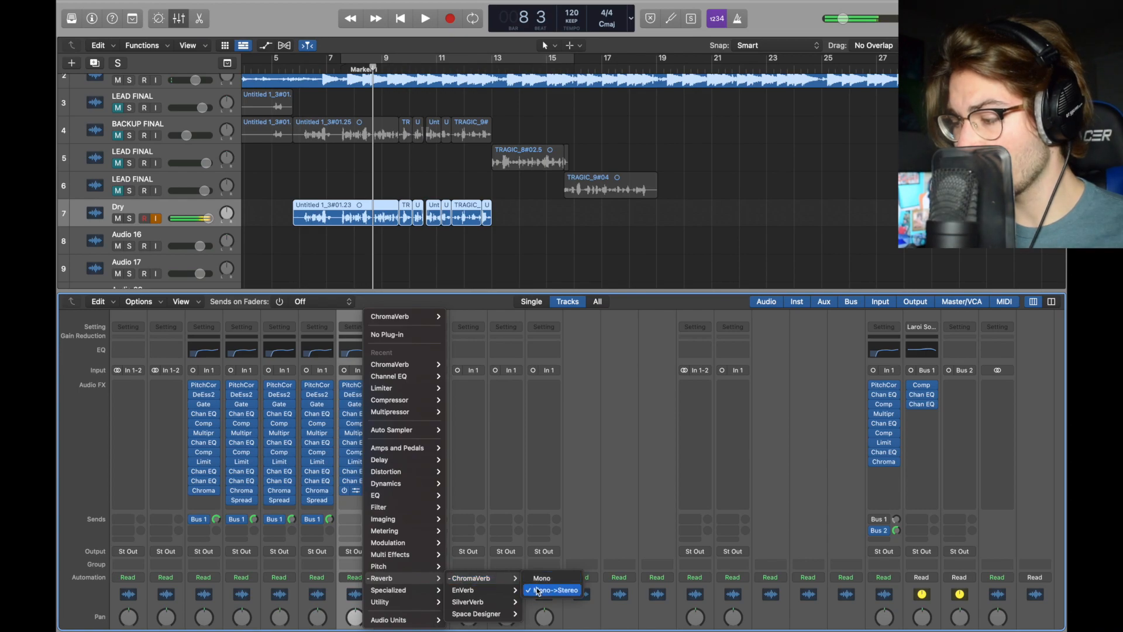
pyautogui.click(555, 590)
pyautogui.moveTo(672, 201); pyautogui.dragTo(420, 127)
pyautogui.click(420, 129)
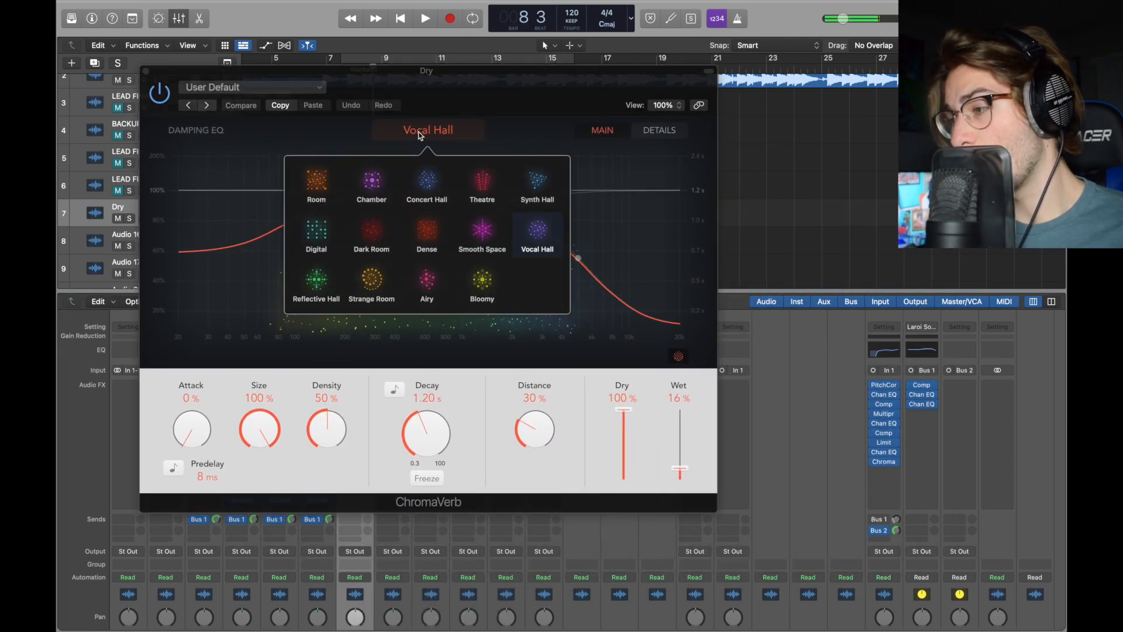
pyautogui.click(533, 228)
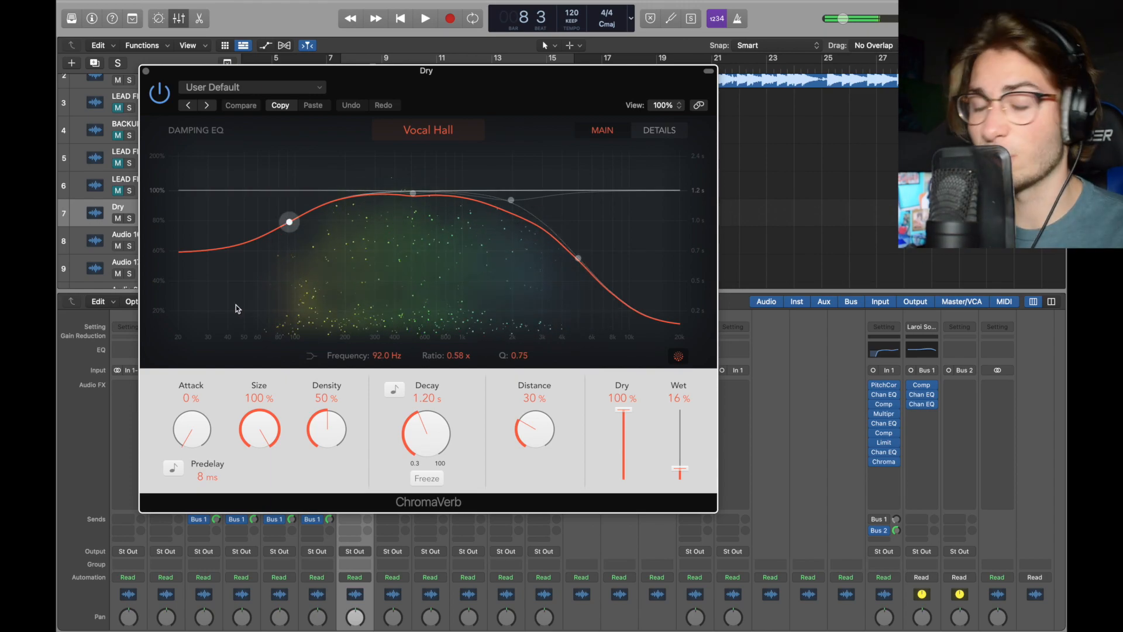
# Close the ChromaVerb on the Dry channel and add a send from that channel to Bus 1 (Laroi So Done - Bus 1).
pyautogui.moveTo(236, 304); pyautogui.dragTo(235, 306)
pyautogui.click(145, 71)
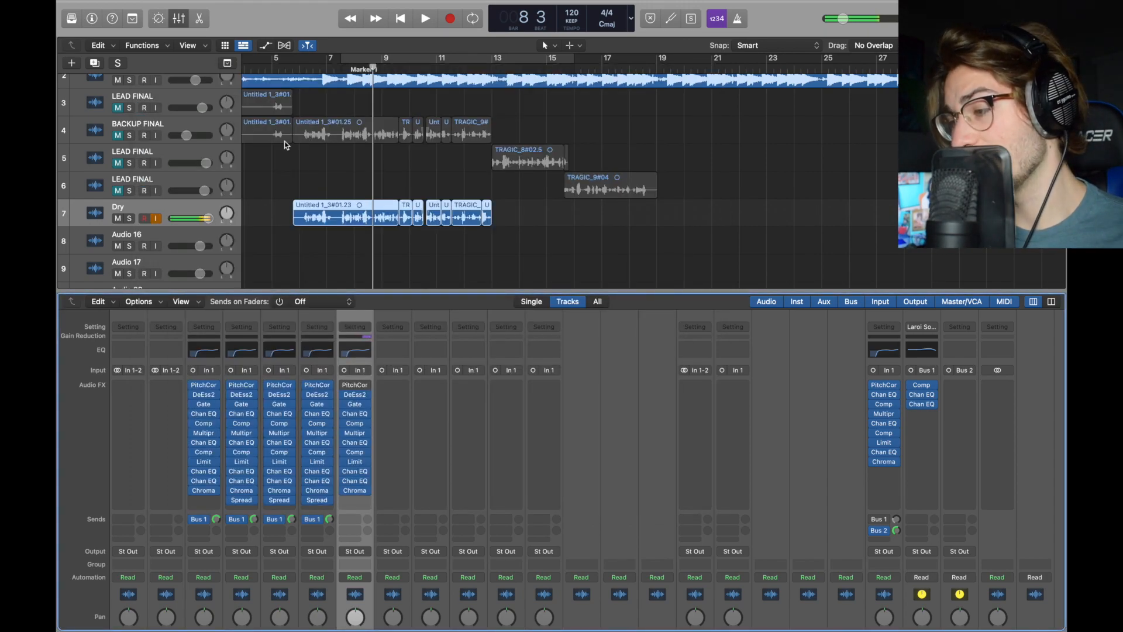
pyautogui.scroll(-2, 301, 155)
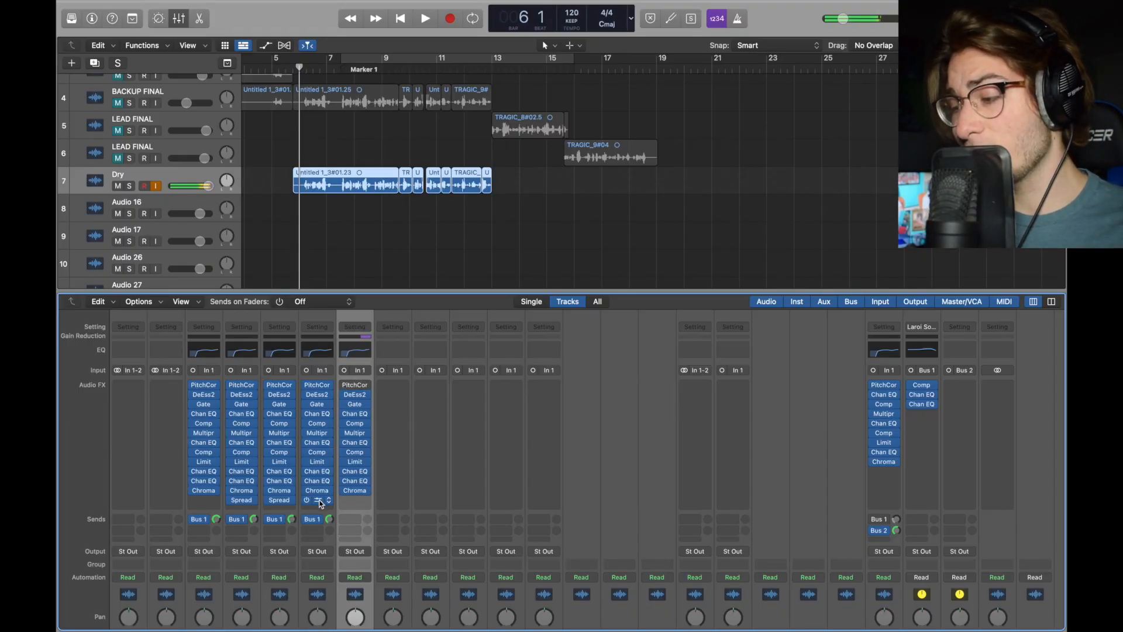
pyautogui.click(349, 521)
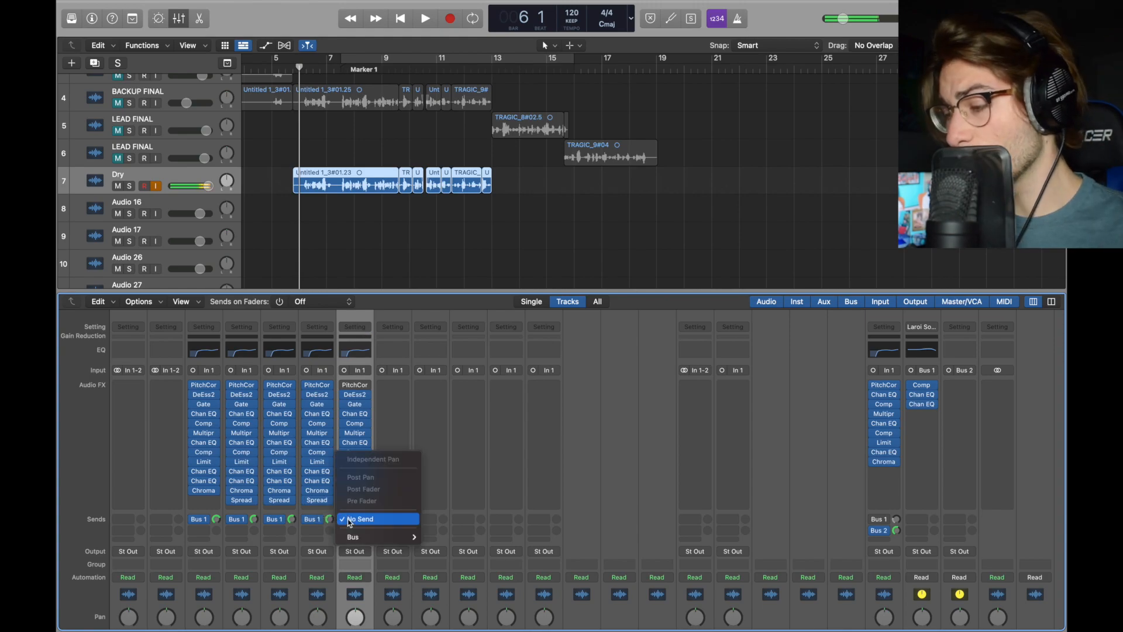
pyautogui.moveTo(357, 536)
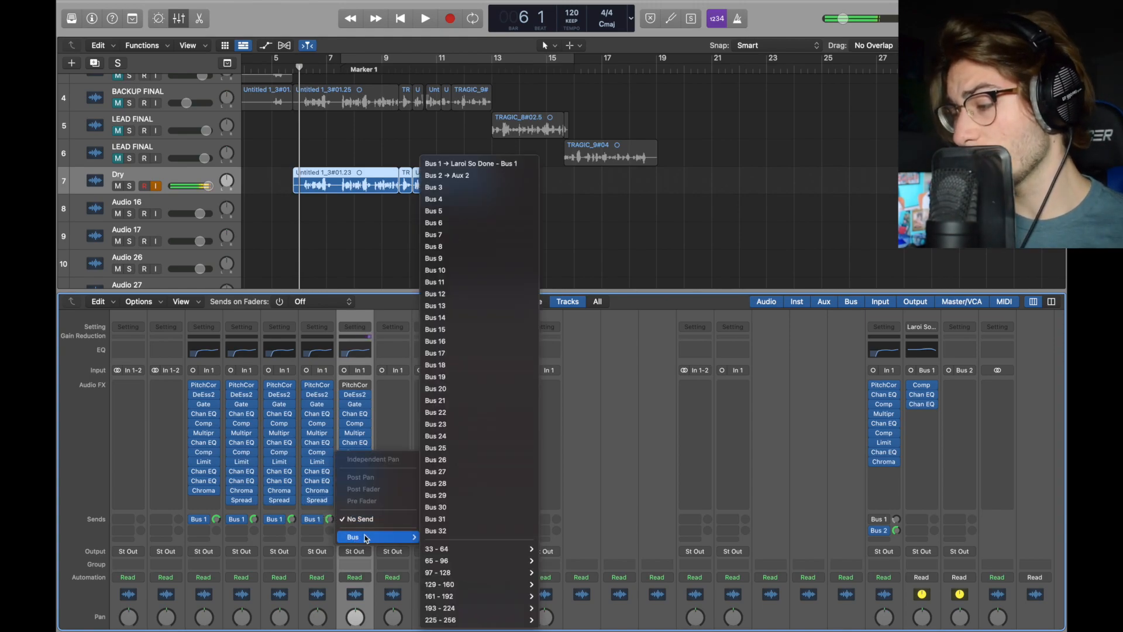
pyautogui.click(469, 165)
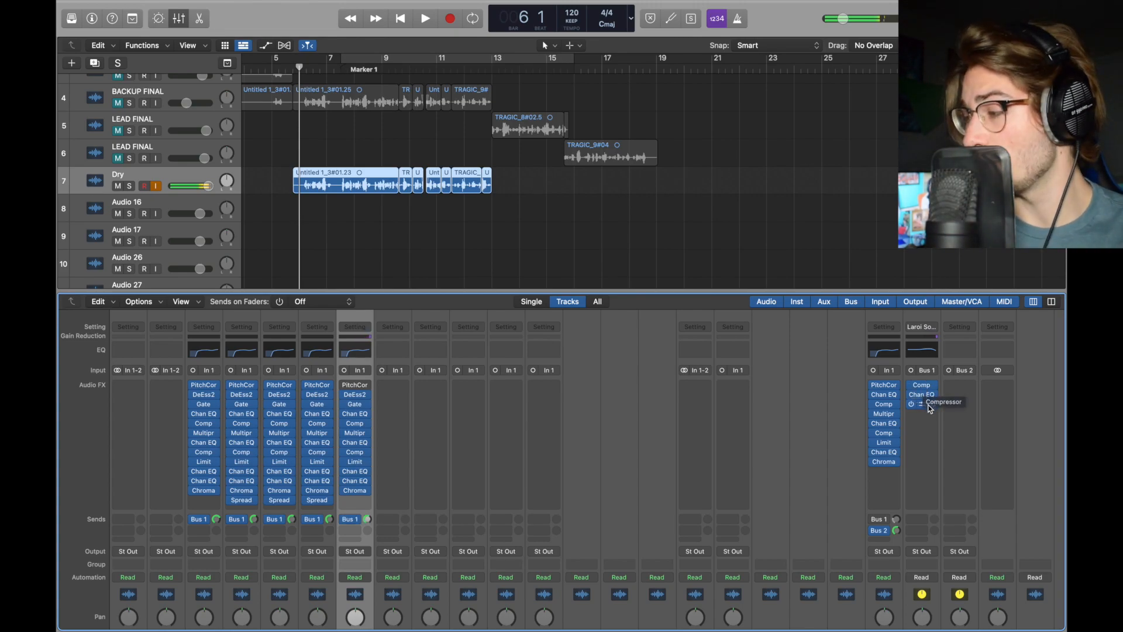
# Open the Compressor on the Laroi So Done - Bus 1 channel, enable automatic release, review its settings and close it.
pyautogui.click(931, 387)
pyautogui.moveTo(957, 497)
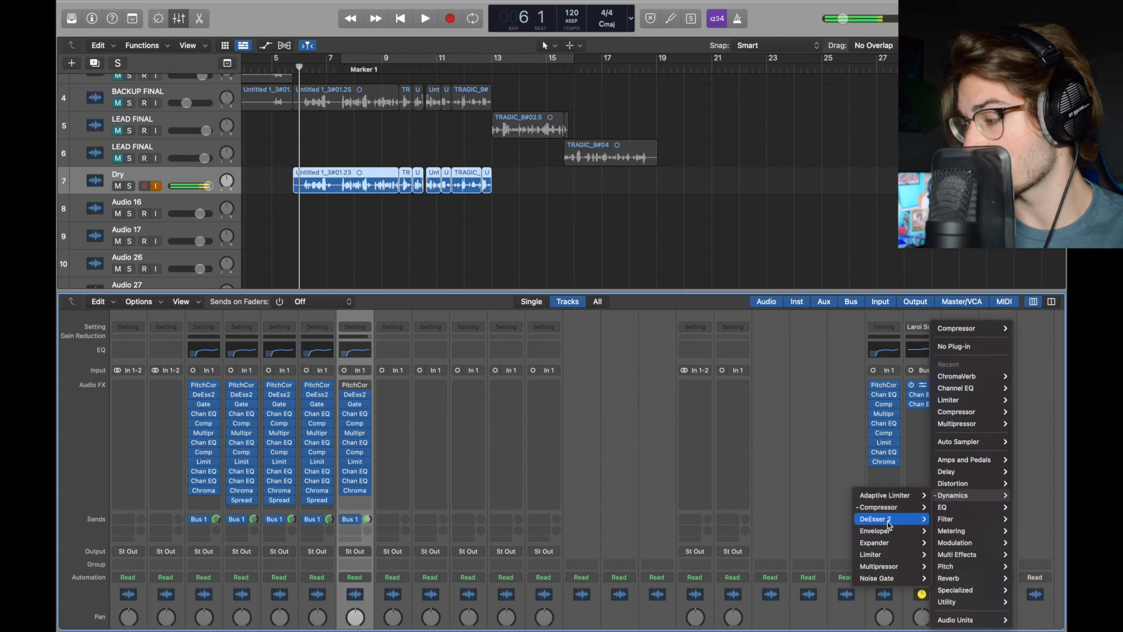
pyautogui.click(819, 469)
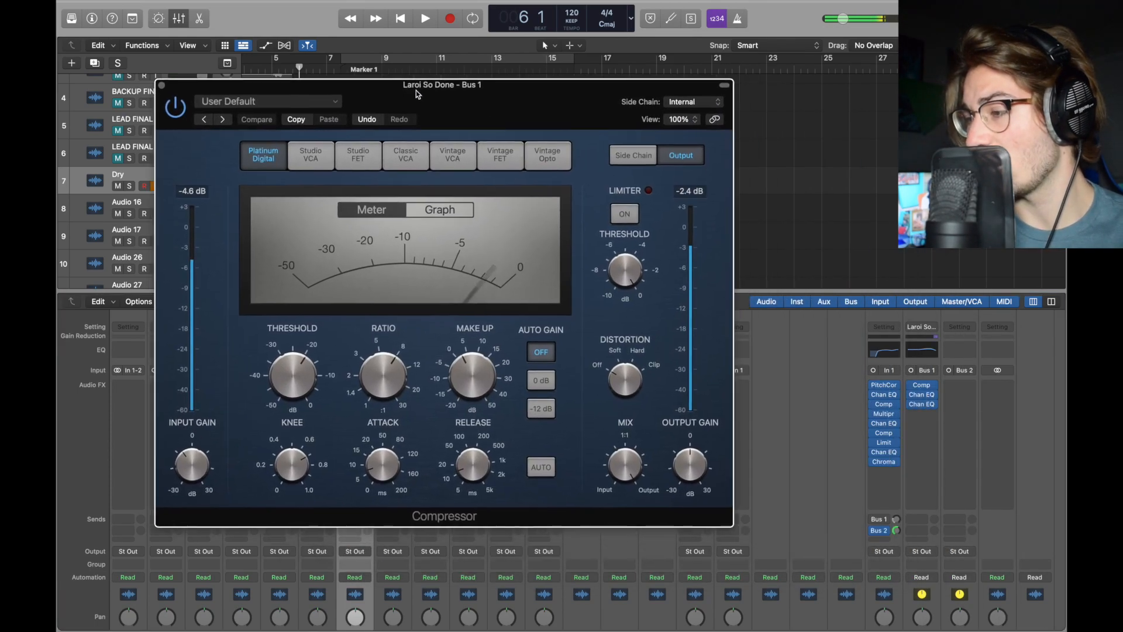
pyautogui.click(531, 465)
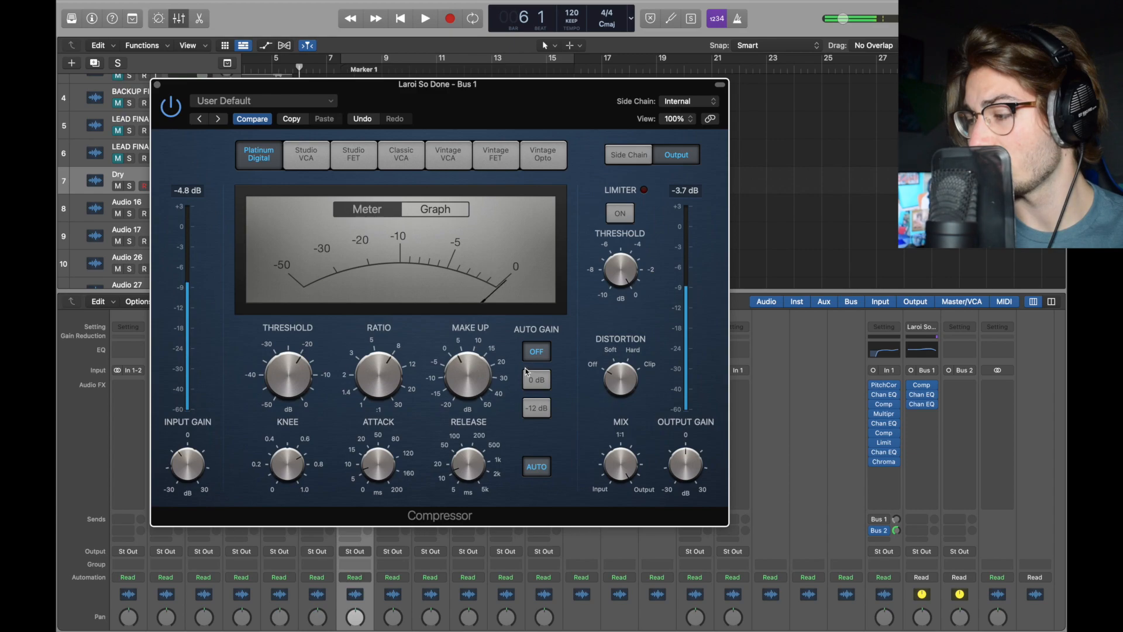
pyautogui.moveTo(291, 375)
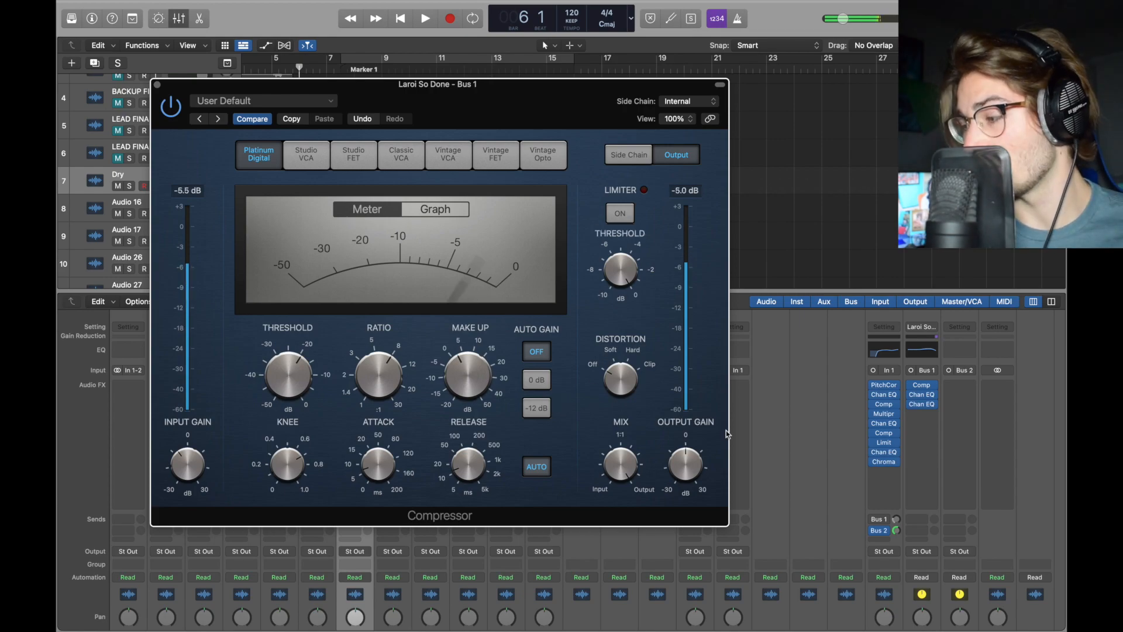
pyautogui.click(157, 84)
# Open the first Channel EQ on the Laroi So Done - Bus 1 channel, review its curve and close it.
pyautogui.click(927, 394)
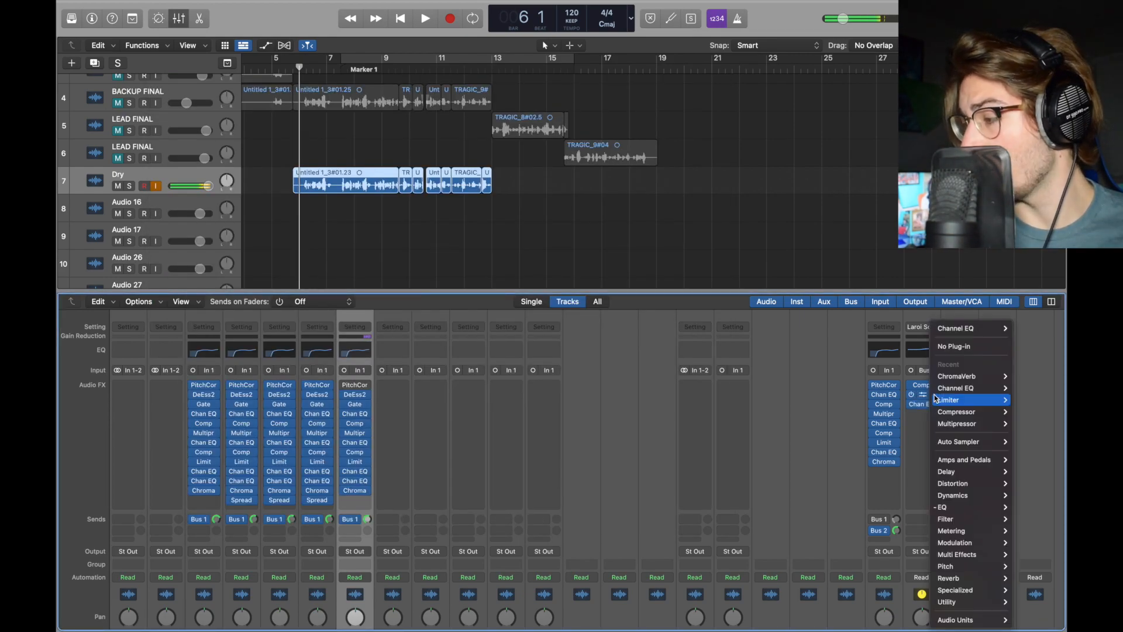
pyautogui.moveTo(934, 398)
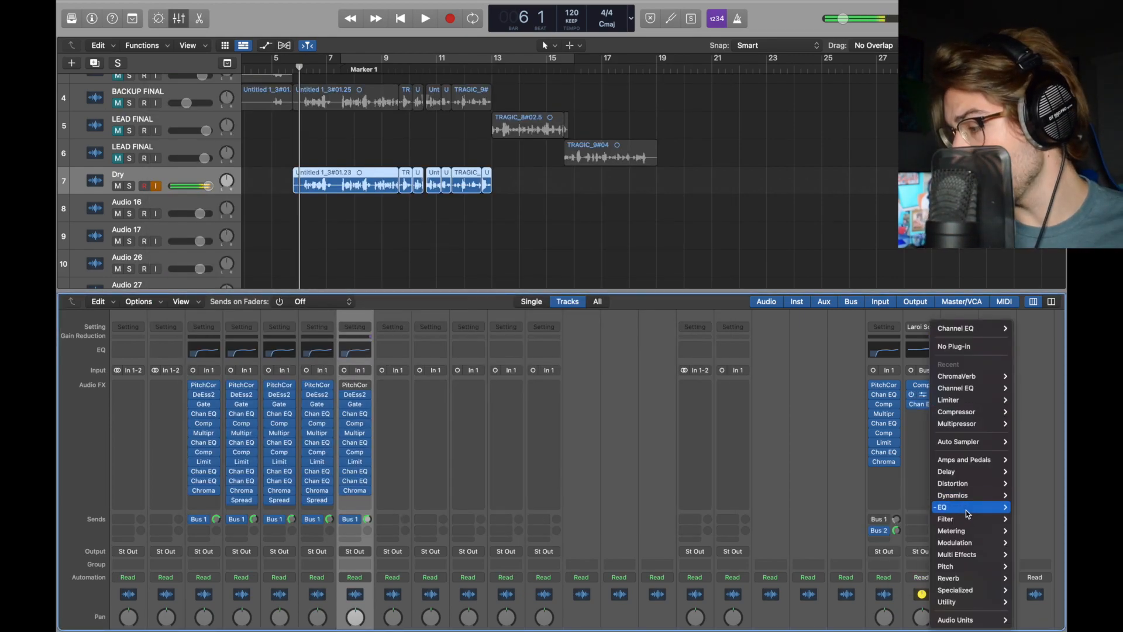
pyautogui.click(818, 435)
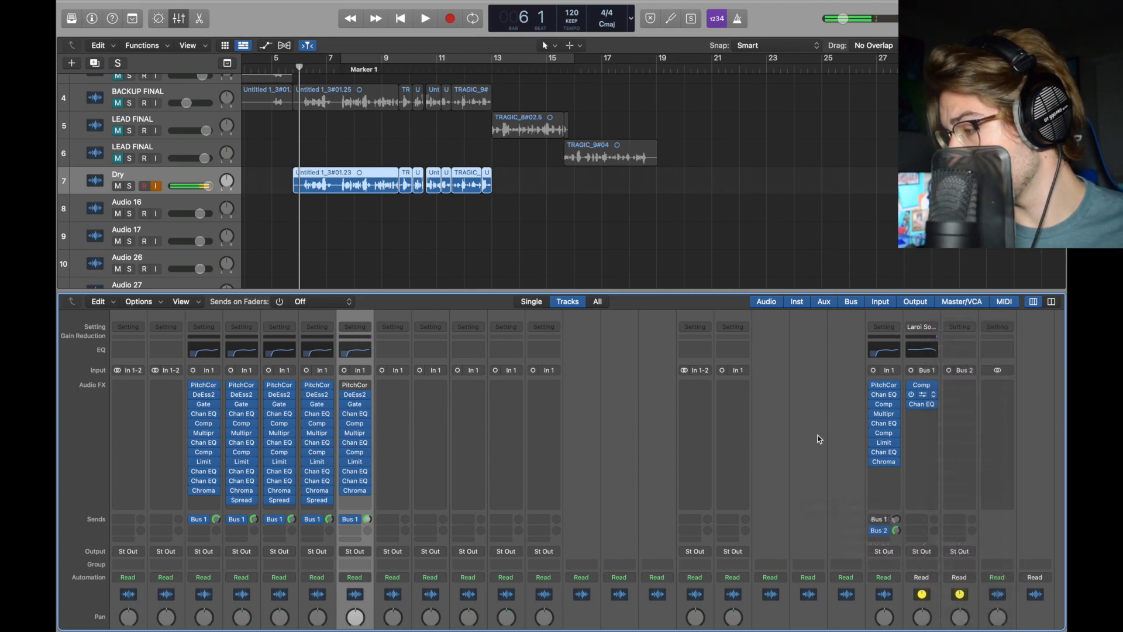
pyautogui.click(922, 404)
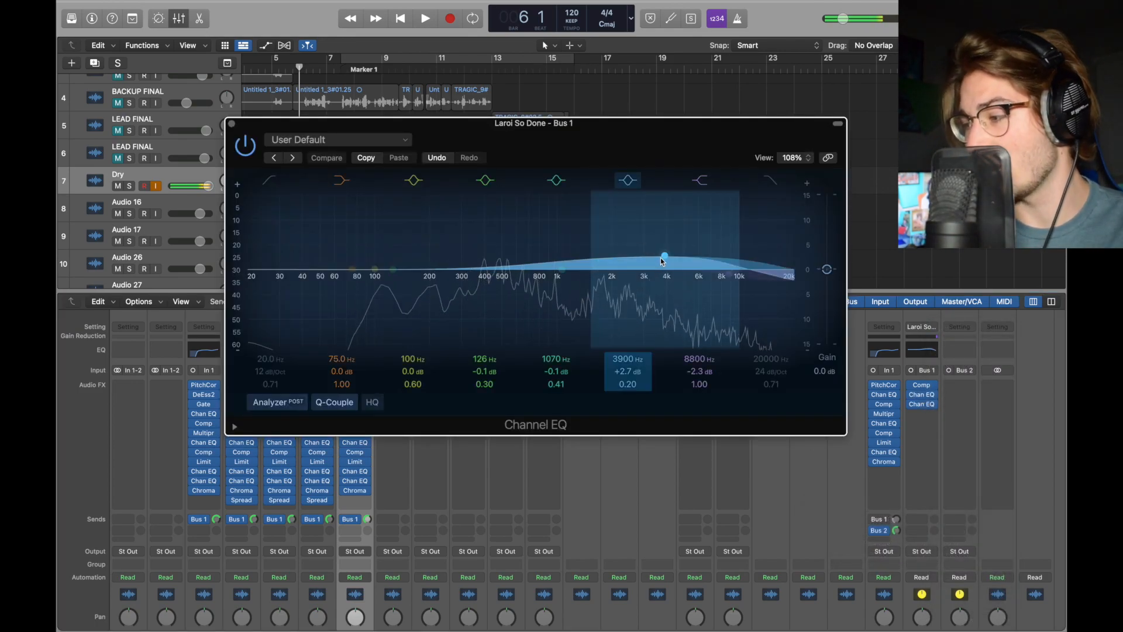
pyautogui.press('super+w')
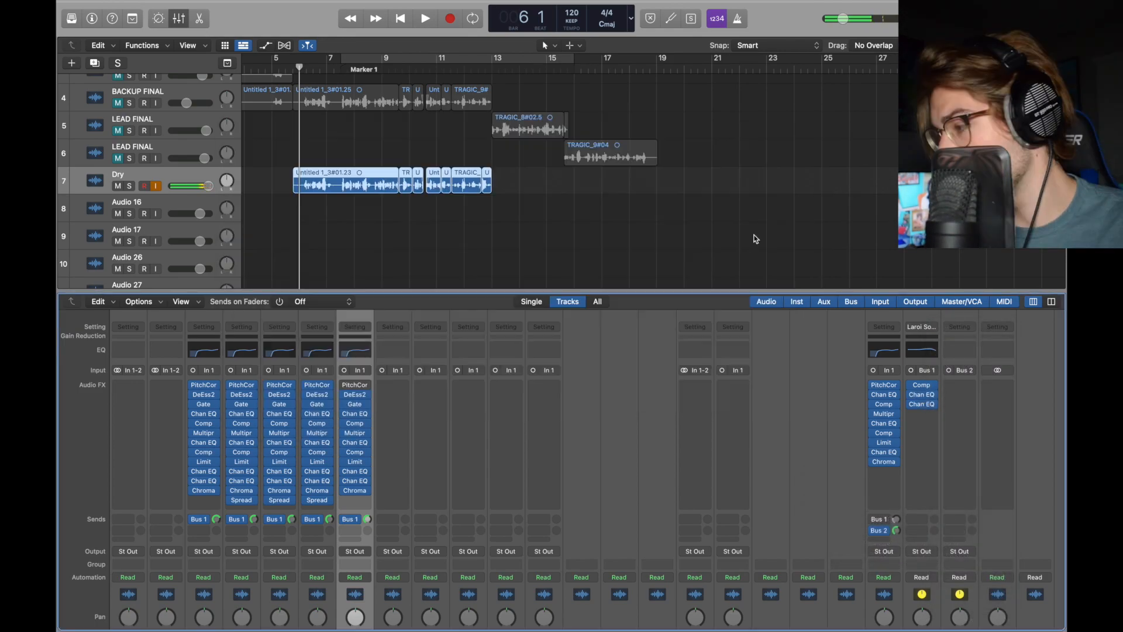
# Open the second Channel EQ on the Laroi So Done - Bus 1 channel, set its overall gain to -5.6 dB and close it.
pyautogui.click(922, 403)
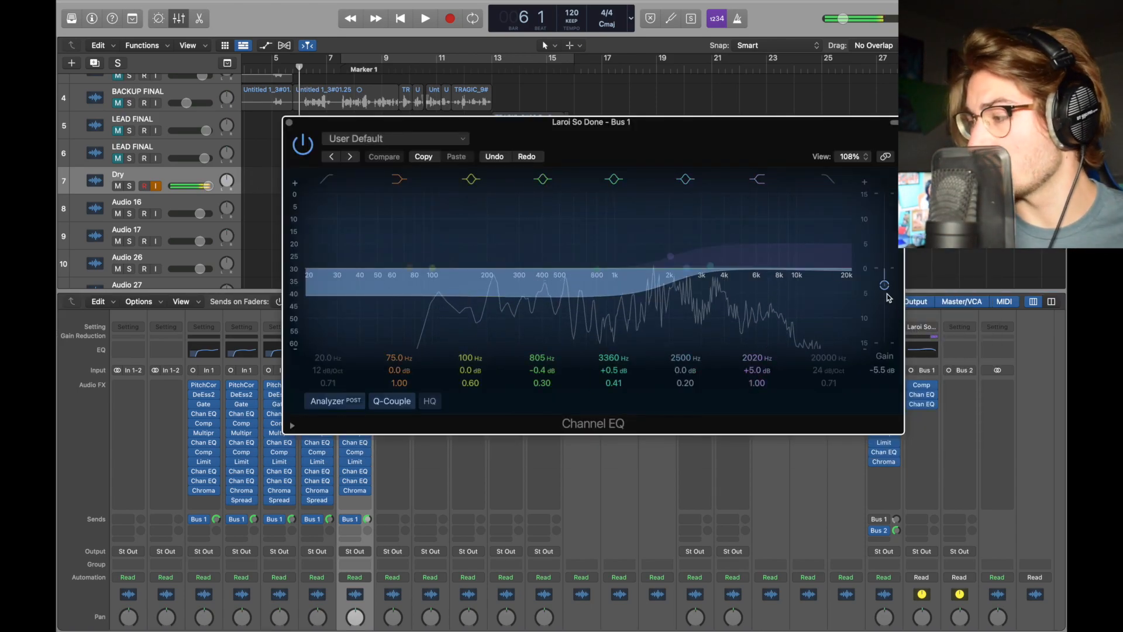
pyautogui.moveTo(886, 285); pyautogui.dragTo(884, 268)
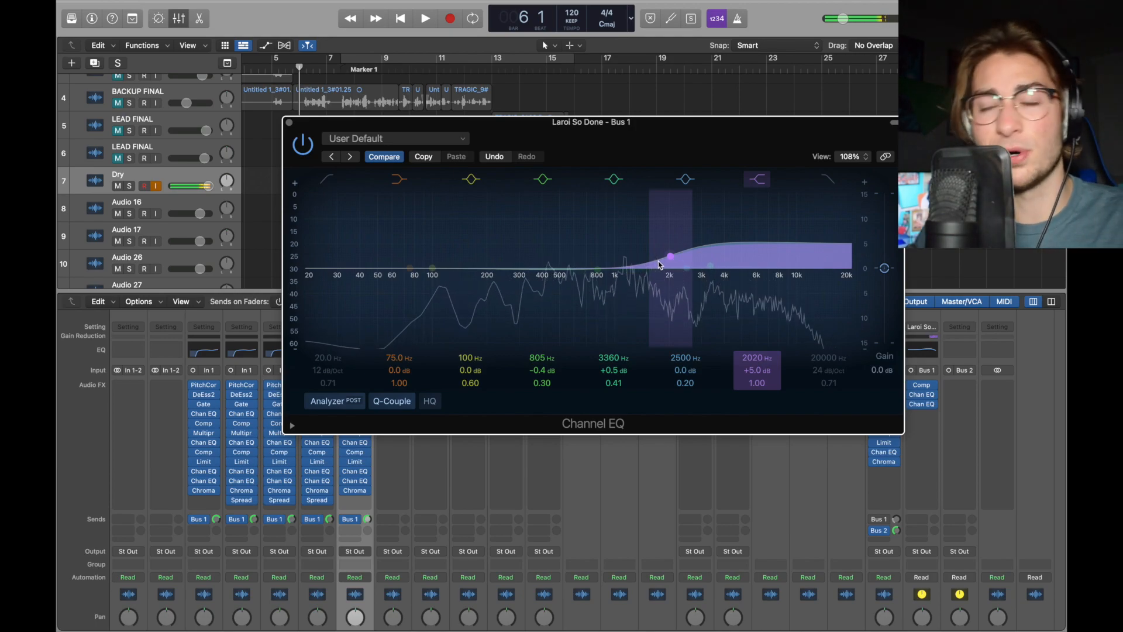
pyautogui.click(383, 156)
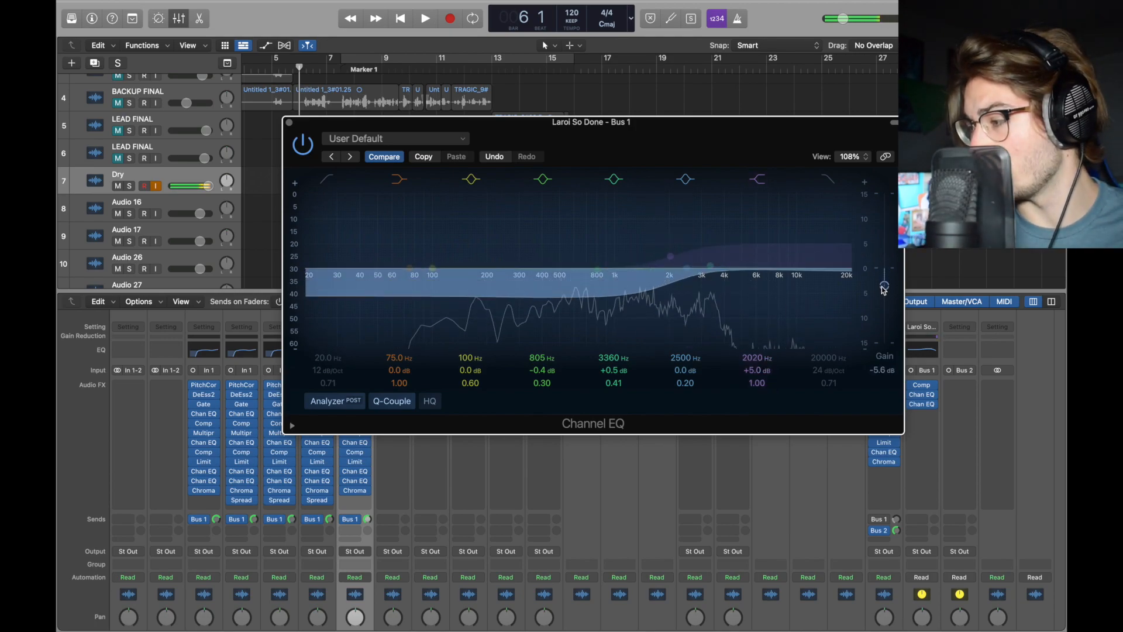
pyautogui.click(289, 122)
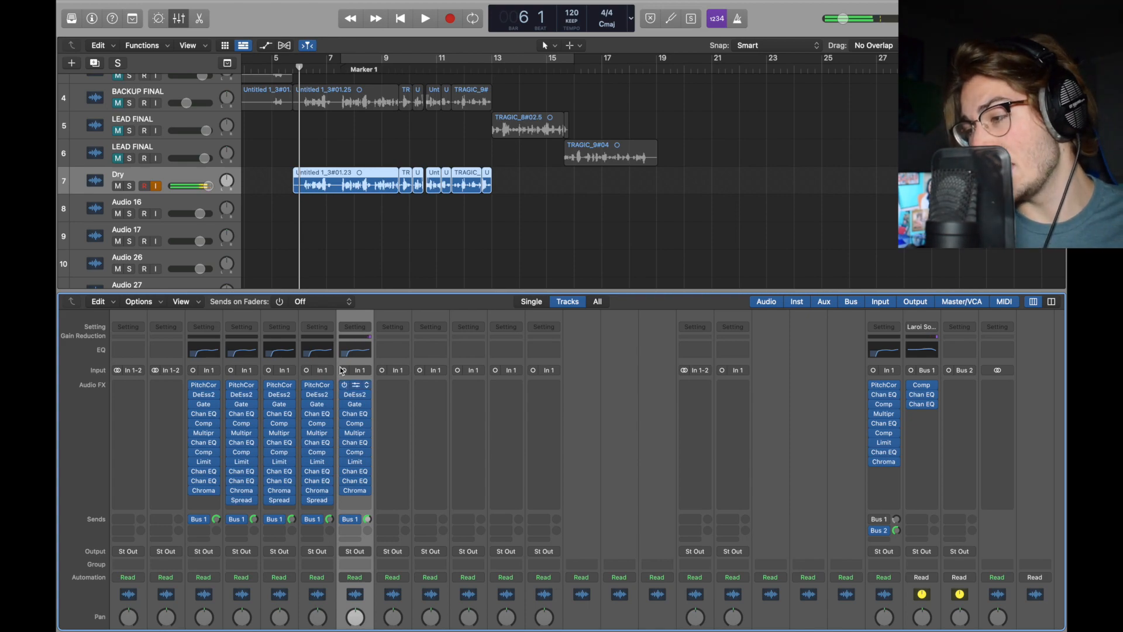
# Duplicate the Dry track with its channel settings and add the Spread plug-in after ChromaVerb on the duplicate.
pyautogui.scroll(2, 478, 180)
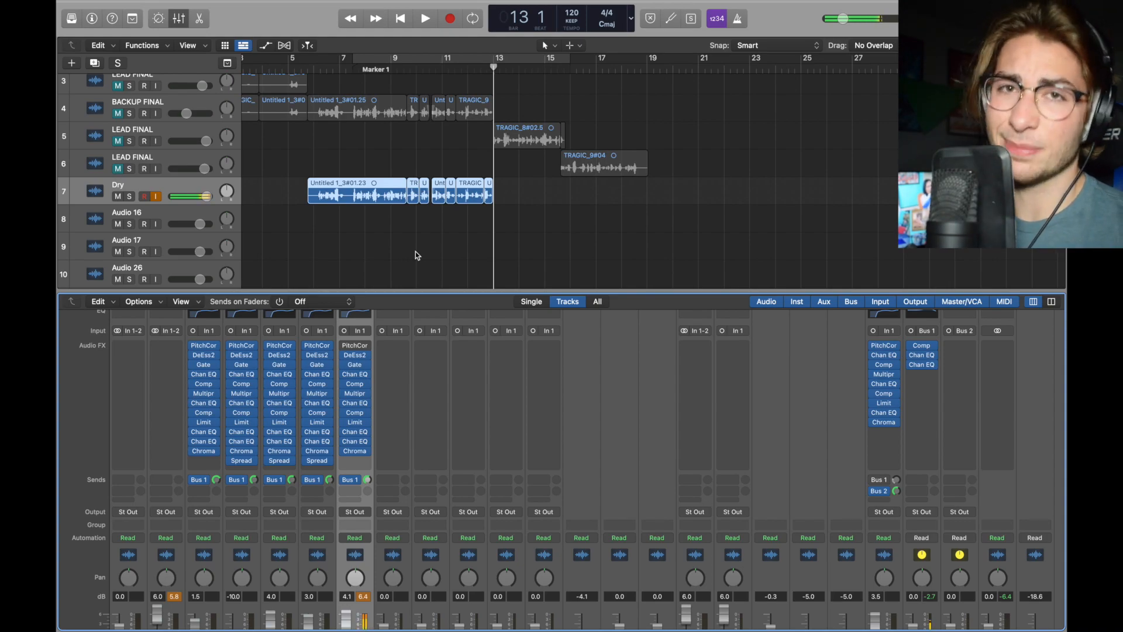
pyautogui.press('super+d')
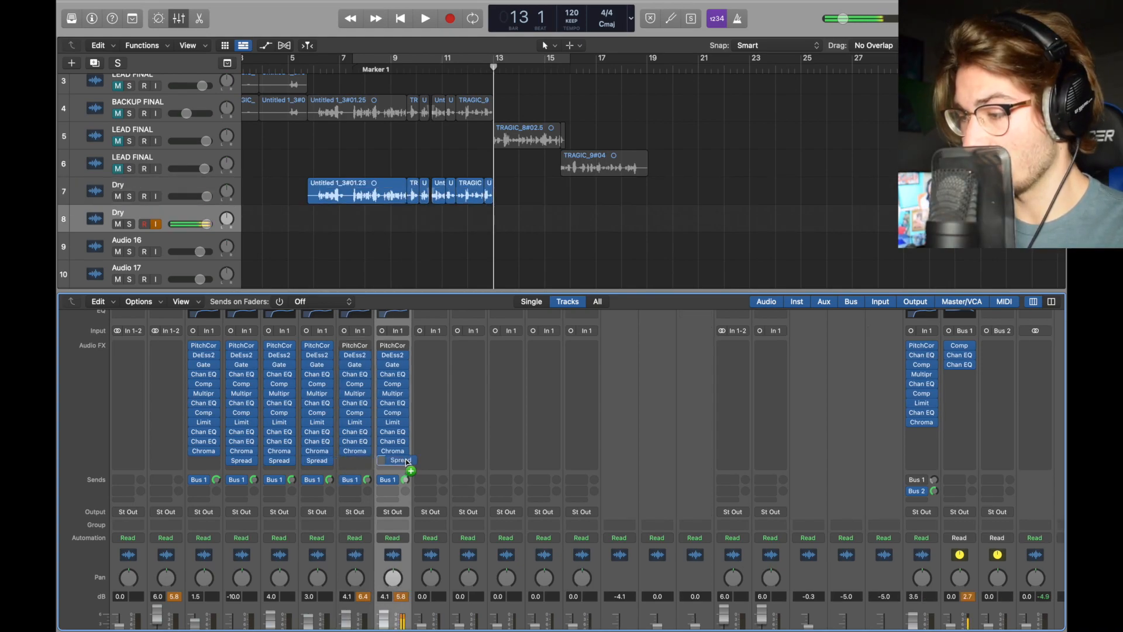
pyautogui.click(403, 462)
pyautogui.moveTo(441, 518)
pyautogui.moveTo(529, 542)
pyautogui.click(604, 543)
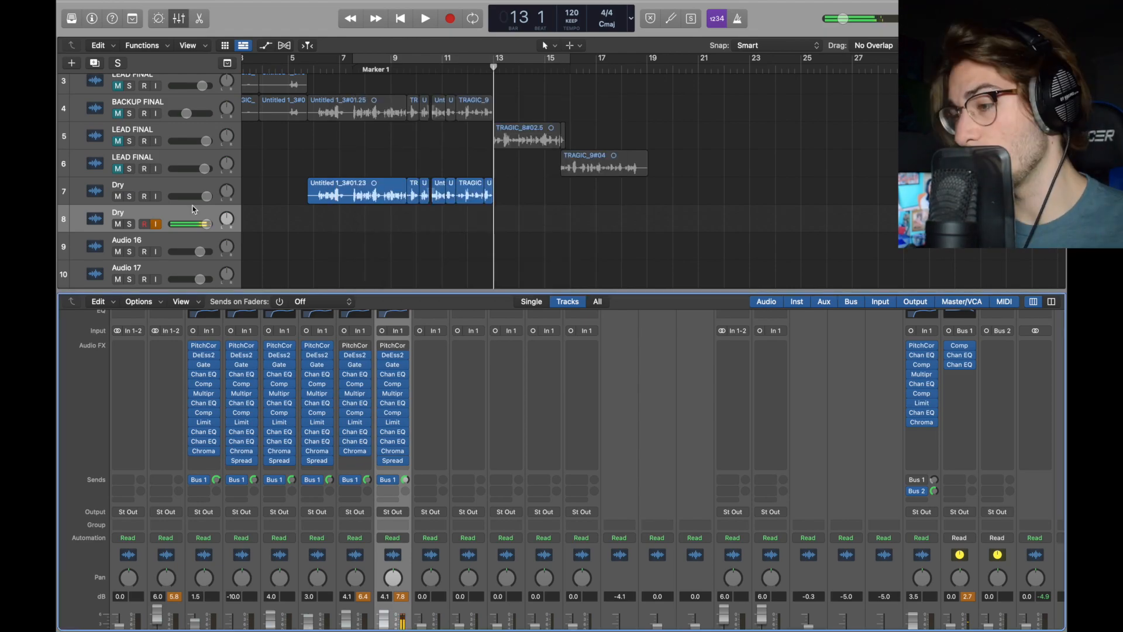
# Lower the volume of the duplicate Dry track and copy the vocal regions from the original Dry track onto it.
pyautogui.moveTo(204, 223); pyautogui.dragTo(186, 224)
pyautogui.click(344, 200)
pyautogui.moveTo(342, 200); pyautogui.dragTo(343, 225)
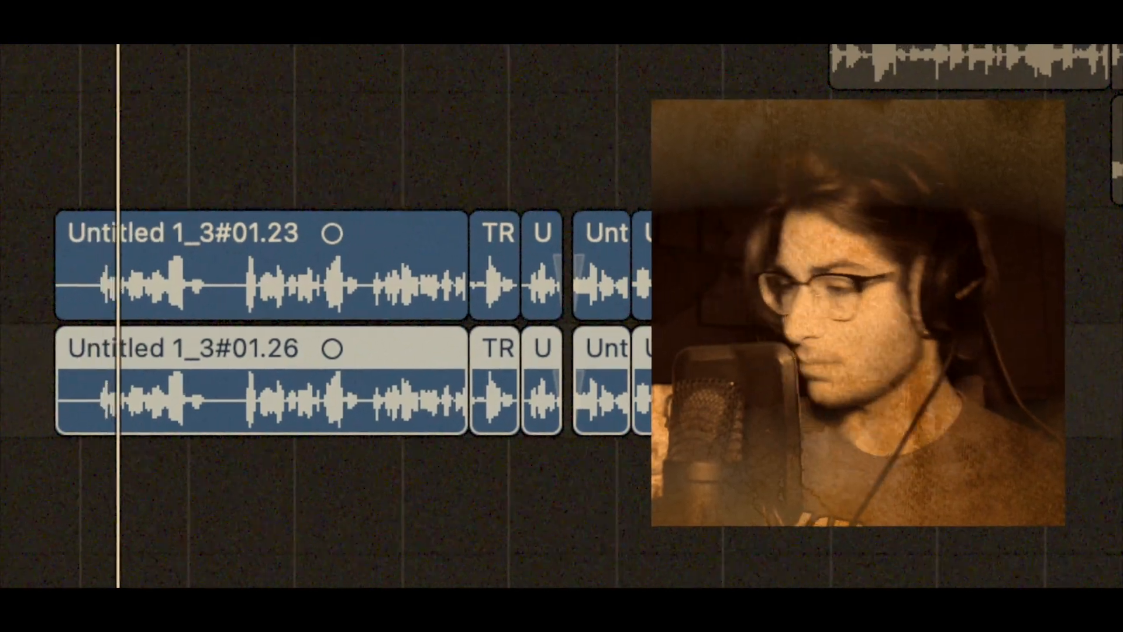